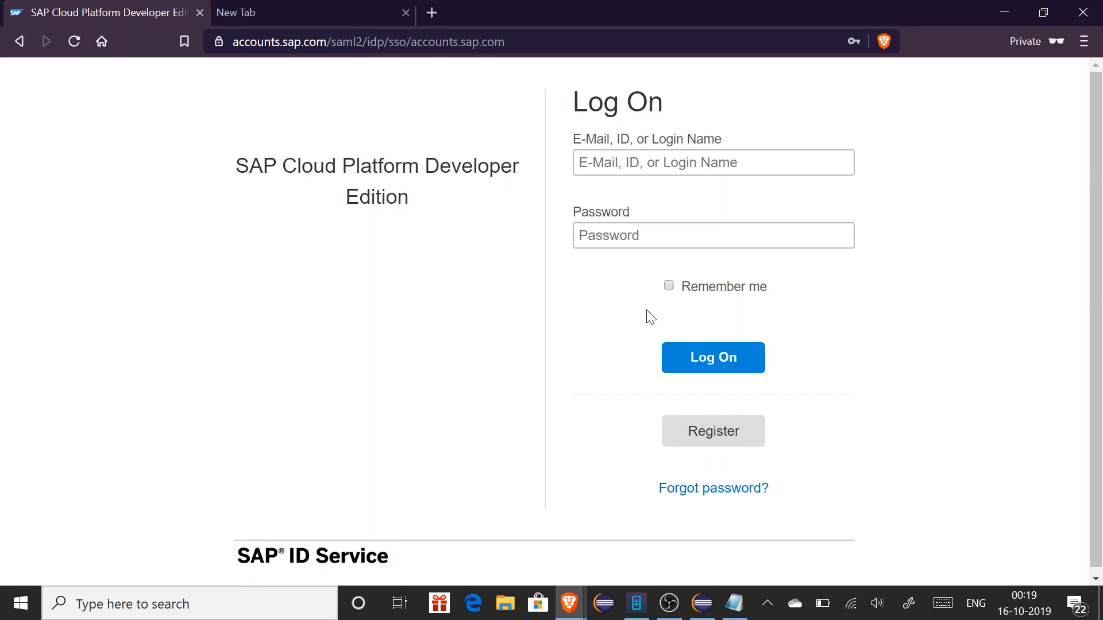
Start registering a new developer account from the SAP ID Service log-on page
click(706, 438)
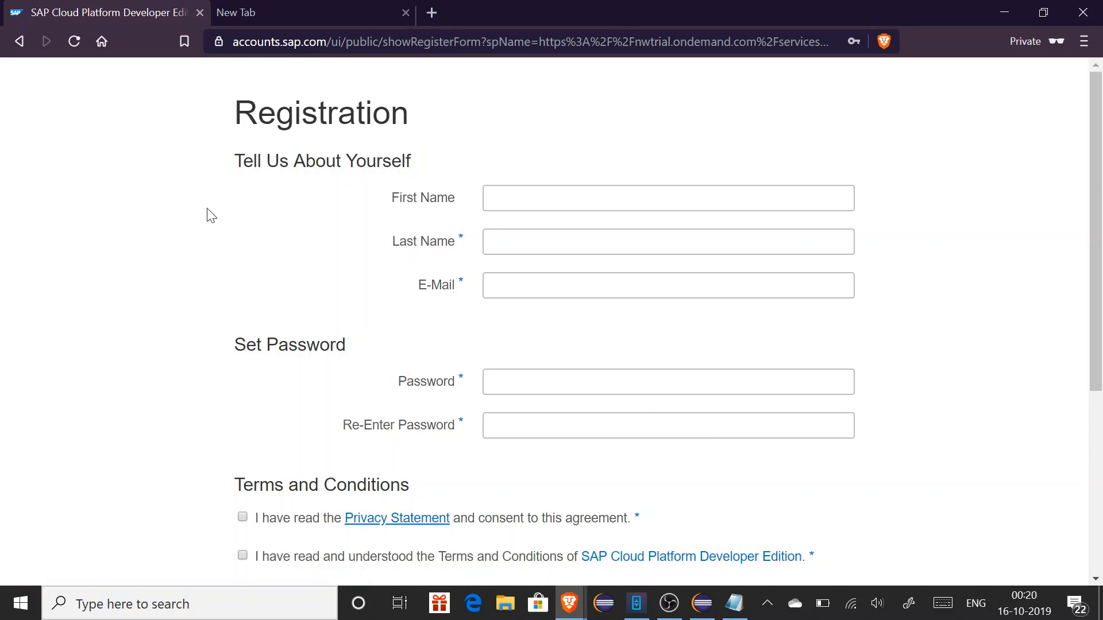
Leave the registration form and load cockpit.hanatrial.ondemand.com/cockpit
click(19, 47)
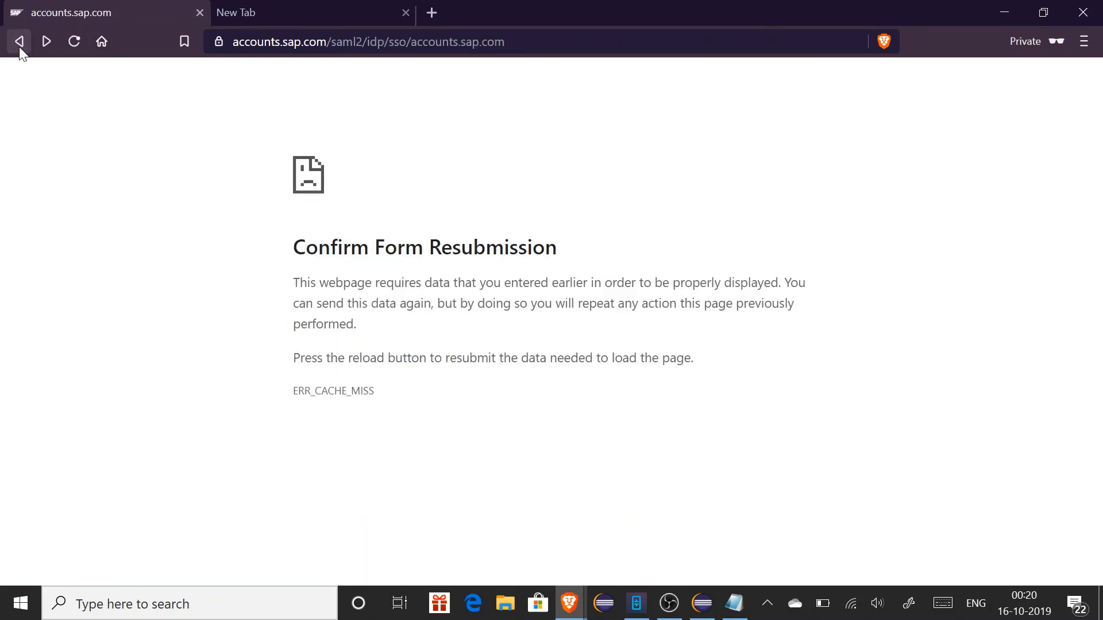
click(19, 46)
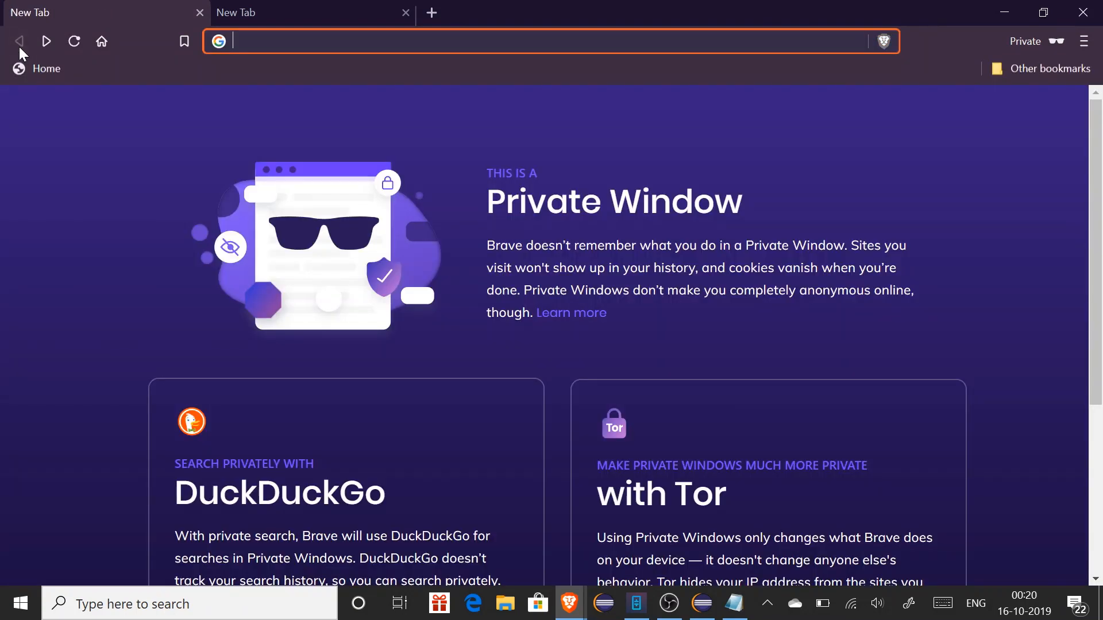
text(https://cockpit.hanatrial.ondemand.com)
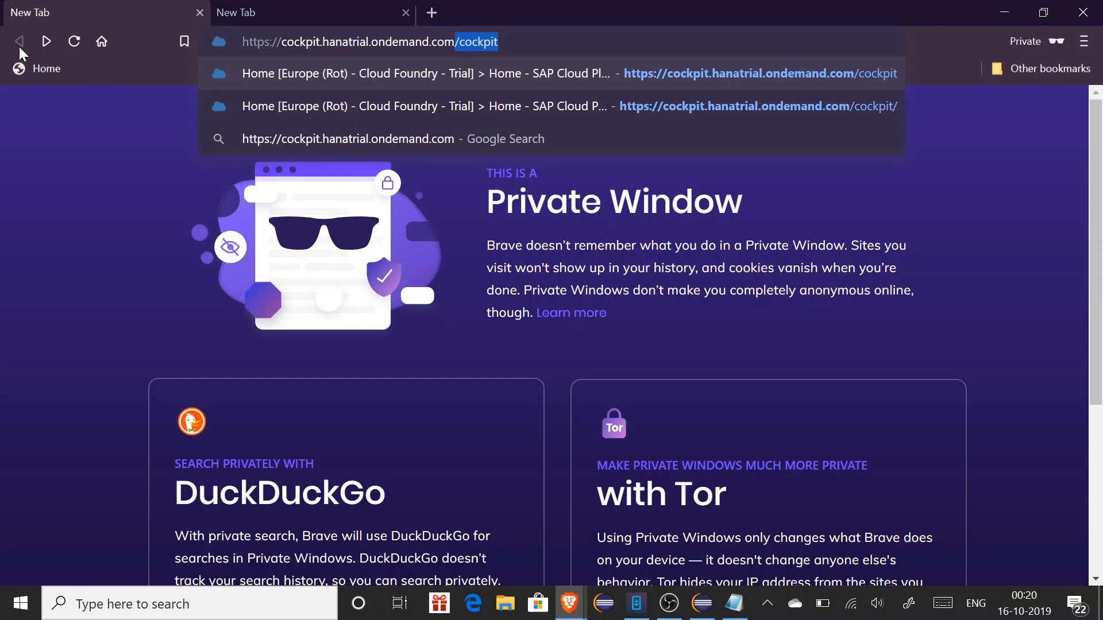
key(Return)
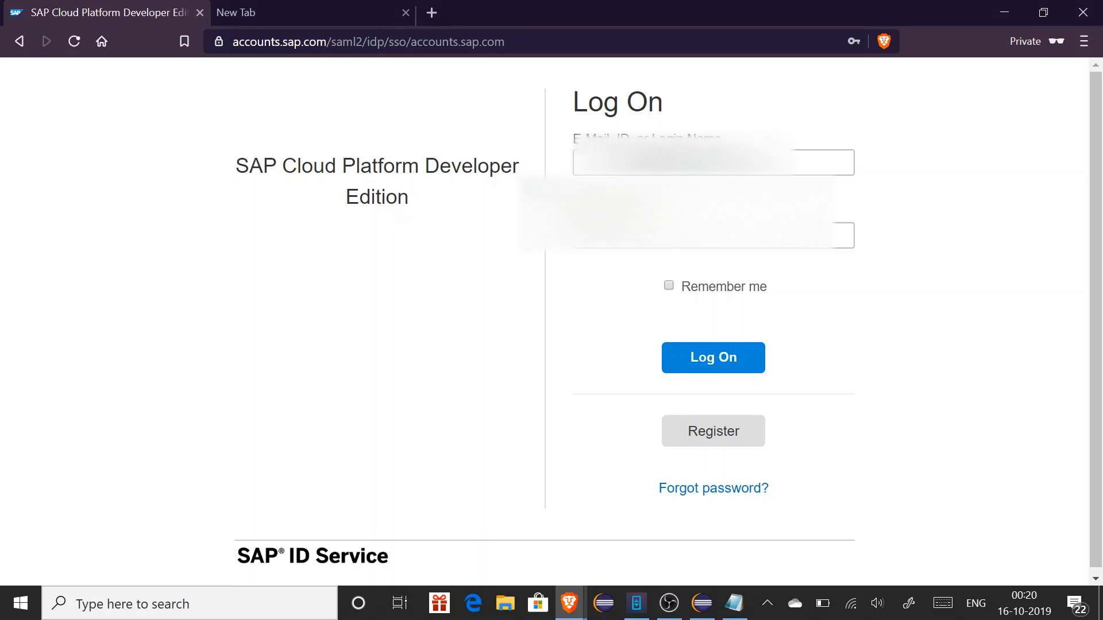
Sign in to SAP ID Service using the saved login credentials
click(679, 164)
click(680, 210)
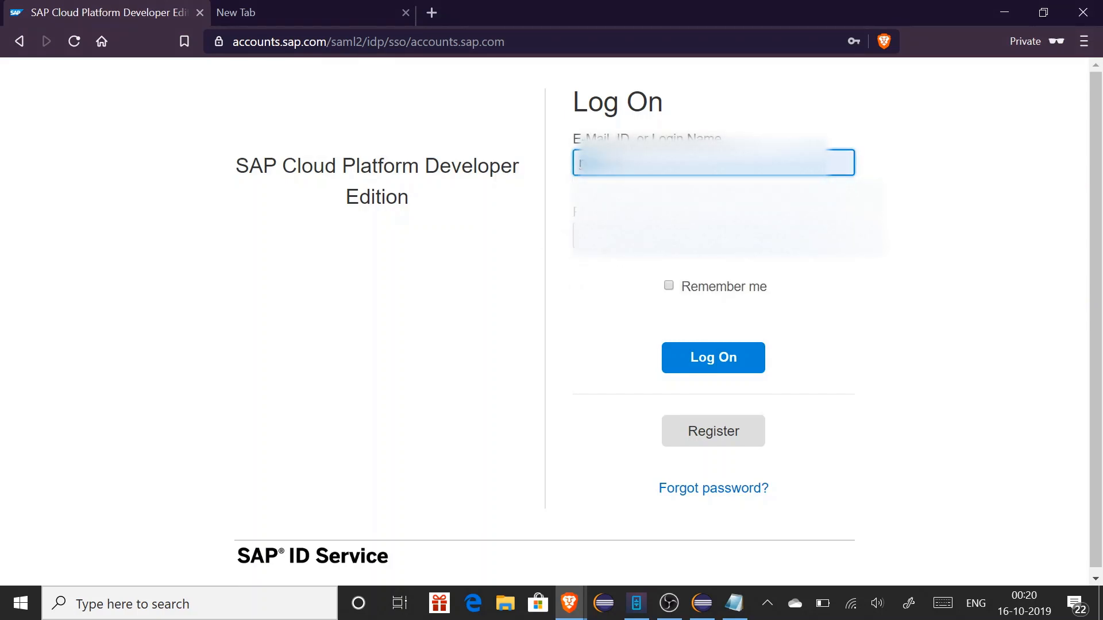
click(711, 367)
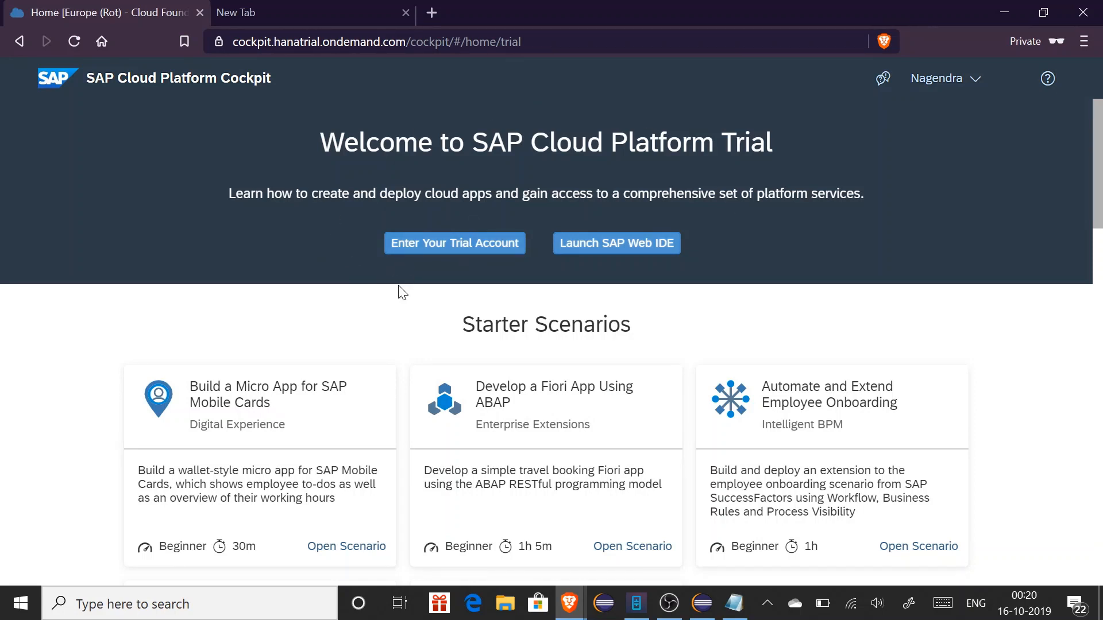
Enter the trial account, open the trial subaccount, and list its spaces
click(436, 244)
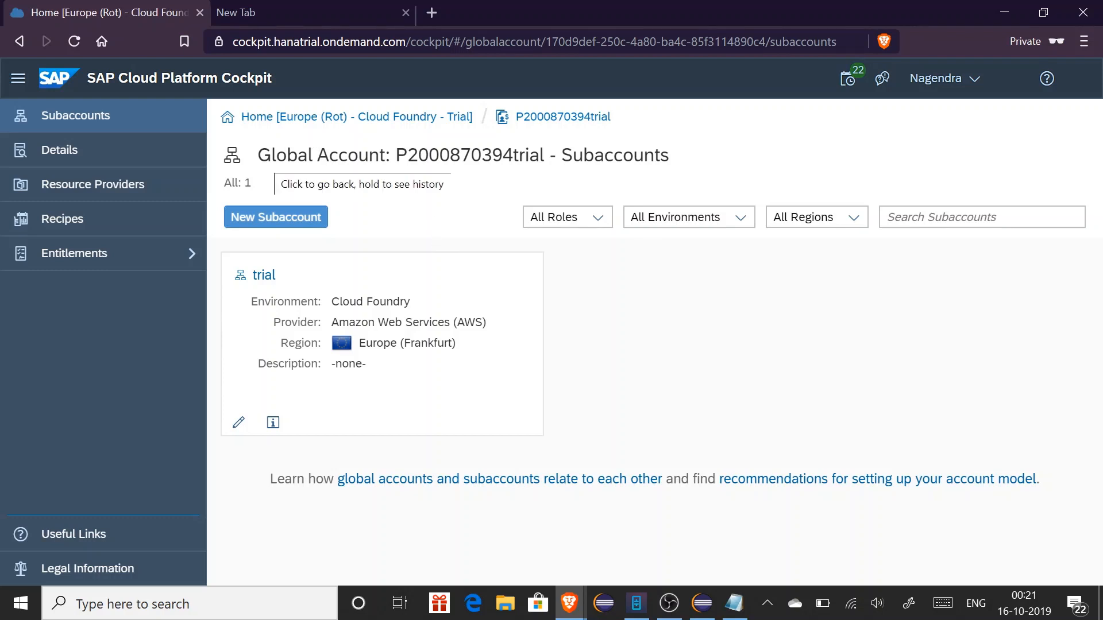
drag(270, 155, 369, 156)
click(370, 156)
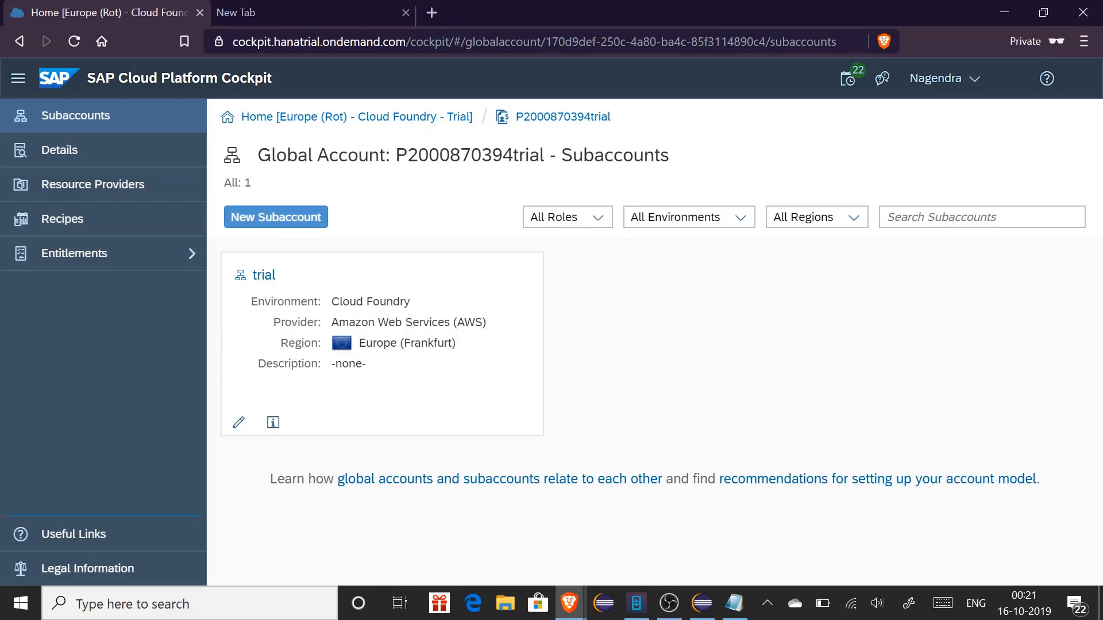
double_click(470, 156)
click(414, 202)
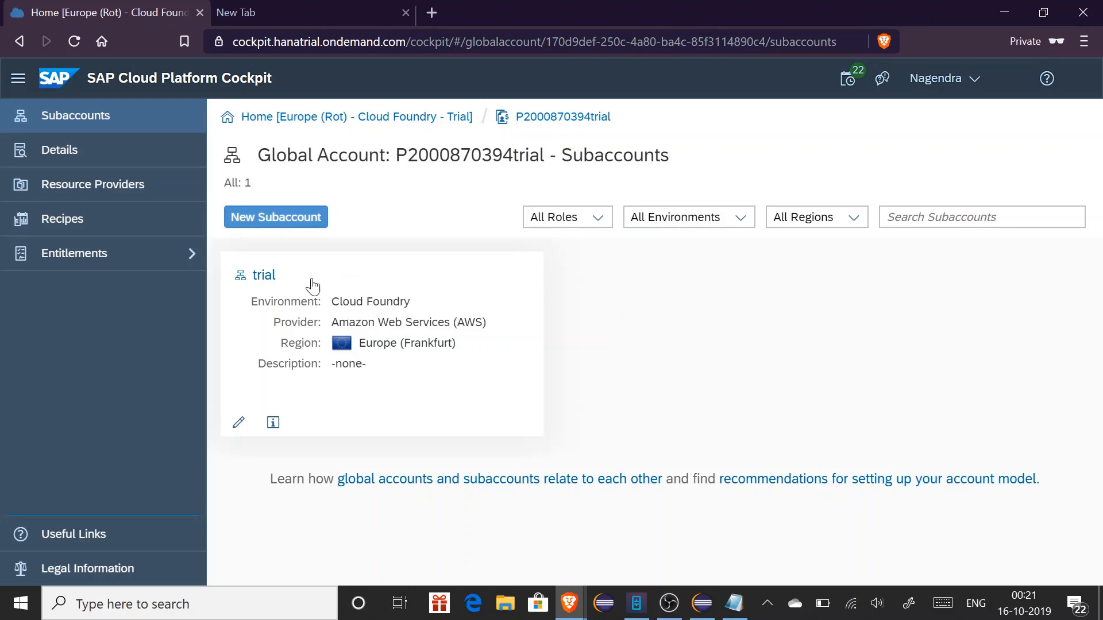
click(388, 305)
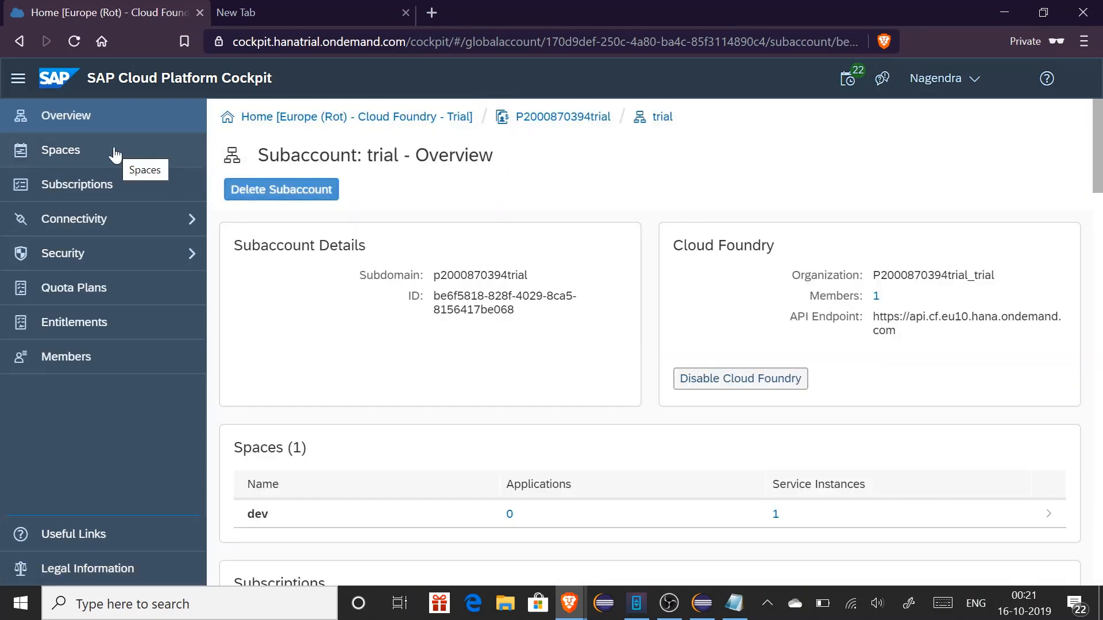
click(115, 154)
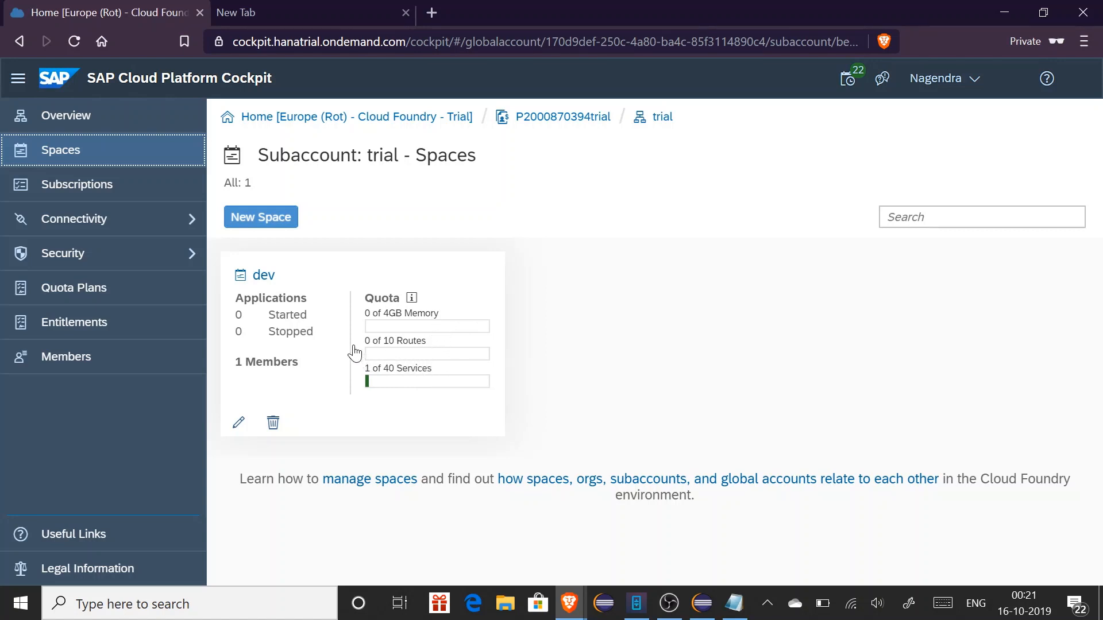
Open the dev space's Service Marketplace and select the ABAP Trial service
click(383, 346)
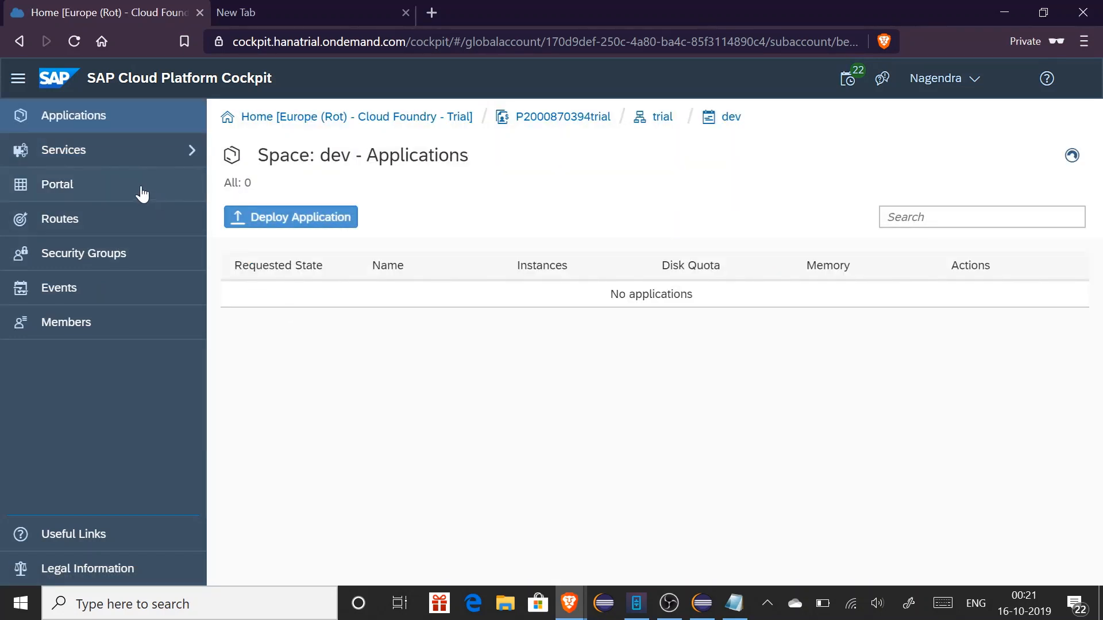
click(109, 155)
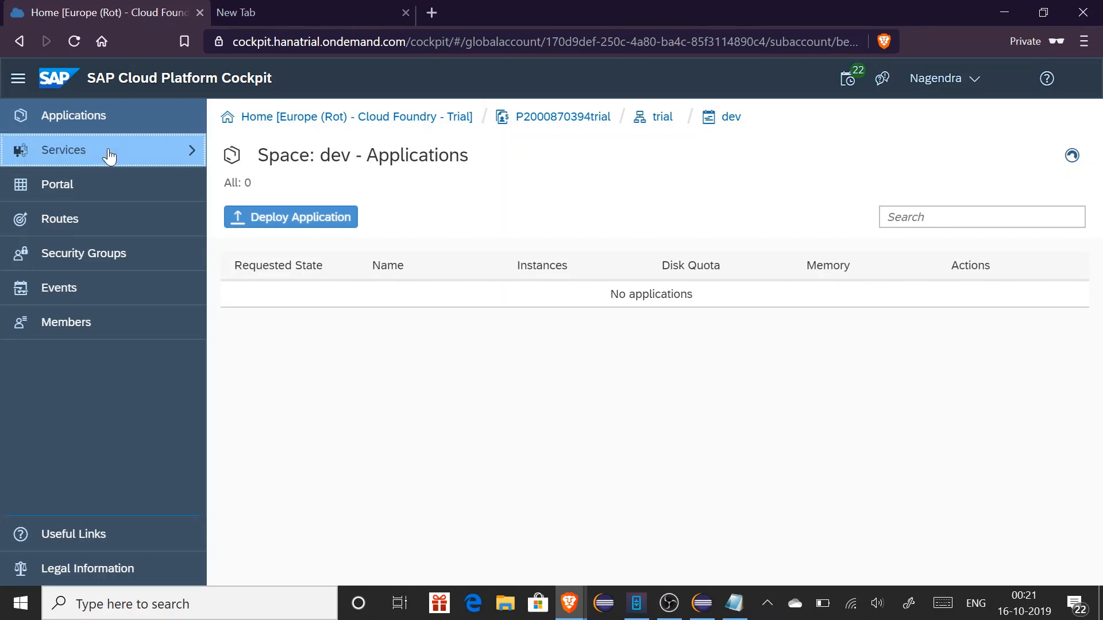
click(121, 184)
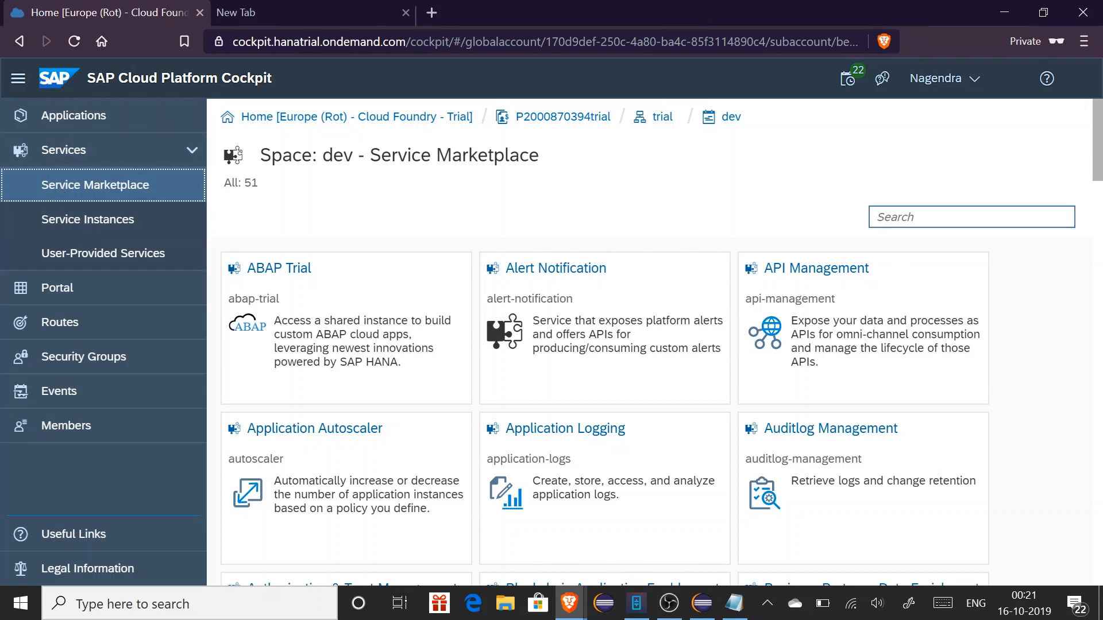
drag(1100, 167, 1101, 327)
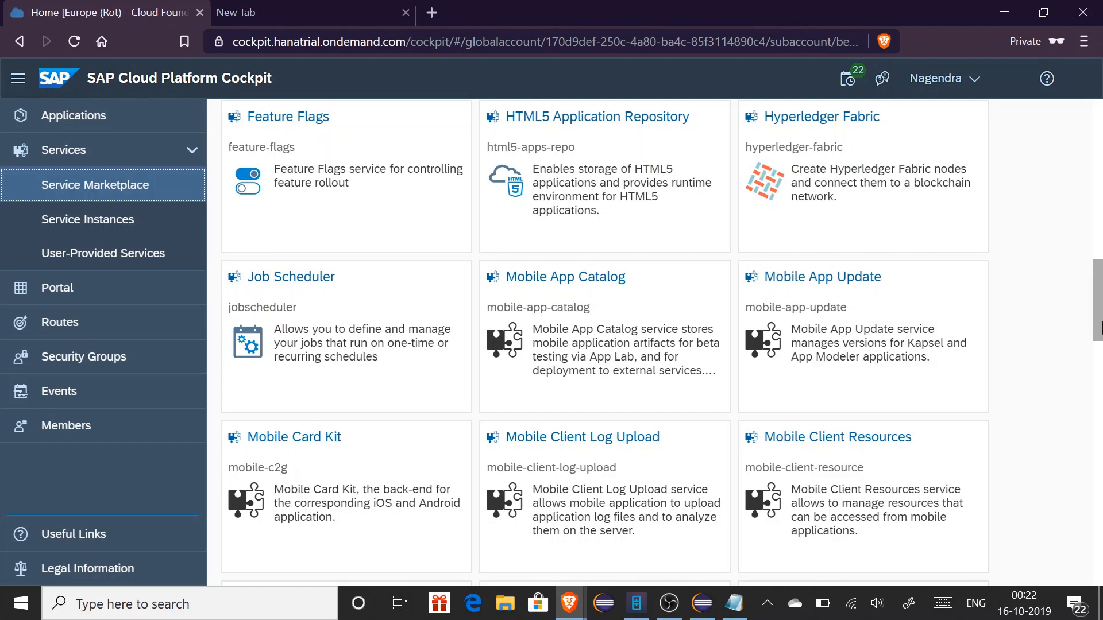
drag(1099, 316, 1100, 148)
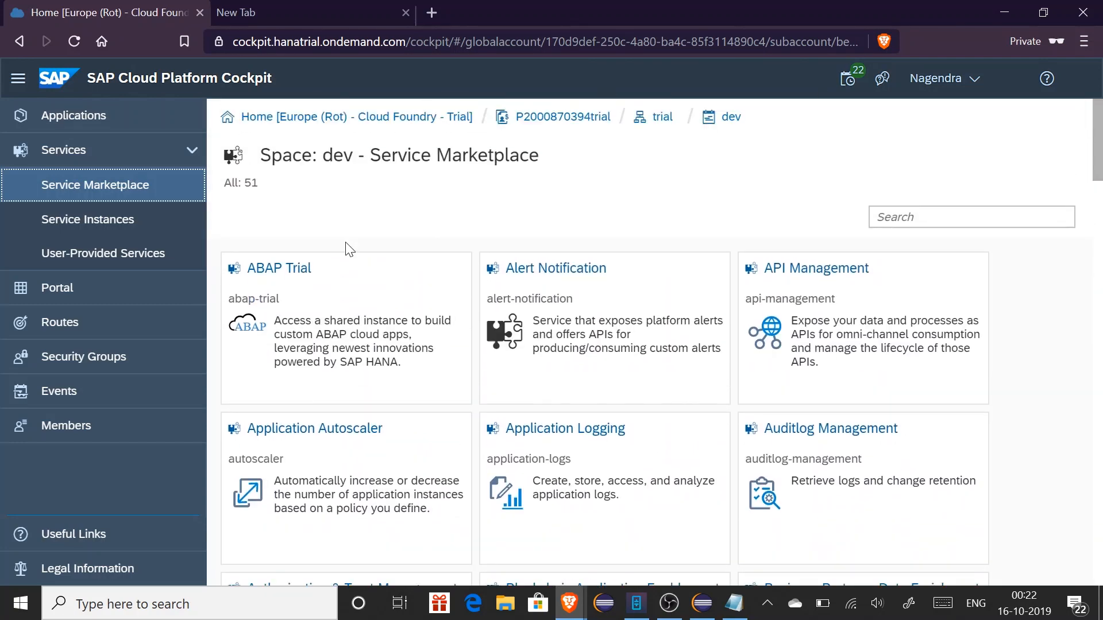
click(330, 315)
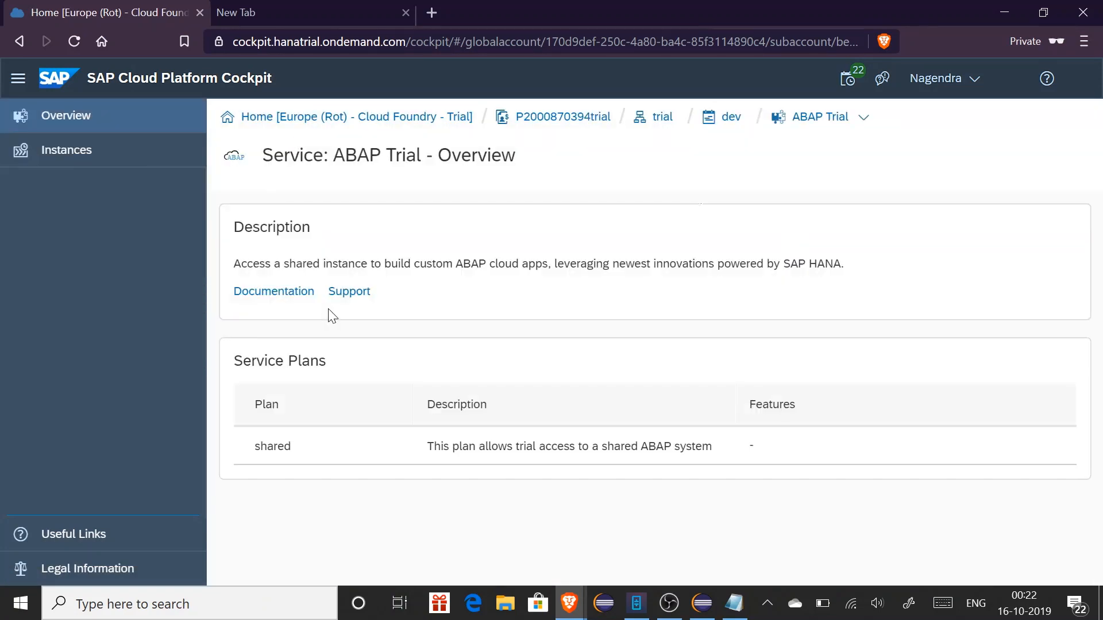
Delete the existing abapforgeeks ABAP Trial instance and start a new instance
click(100, 161)
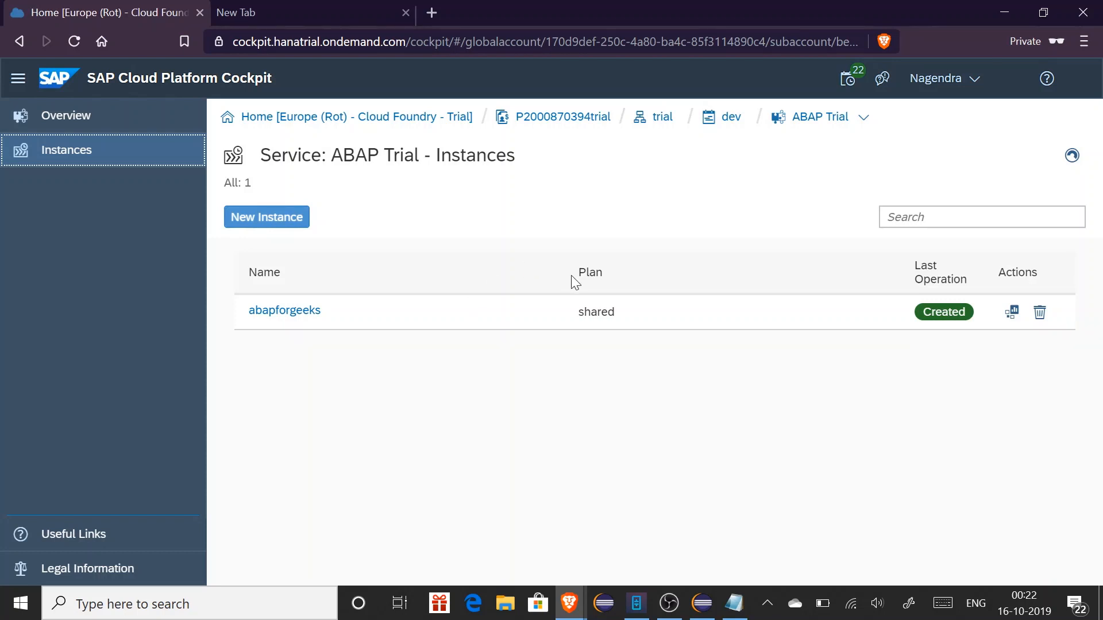
click(1040, 312)
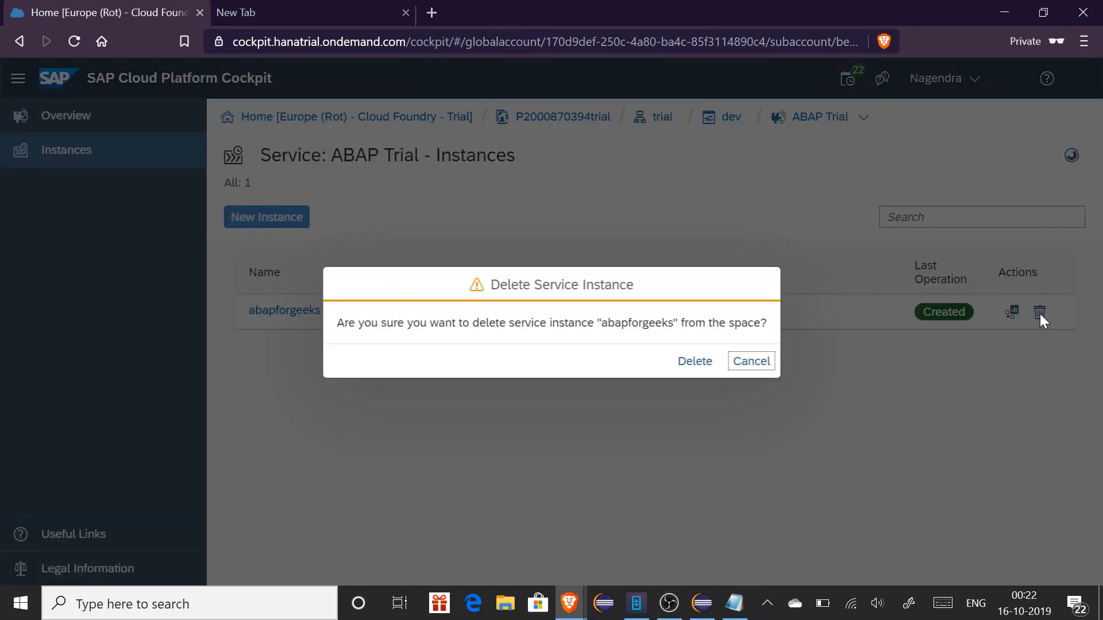
click(705, 360)
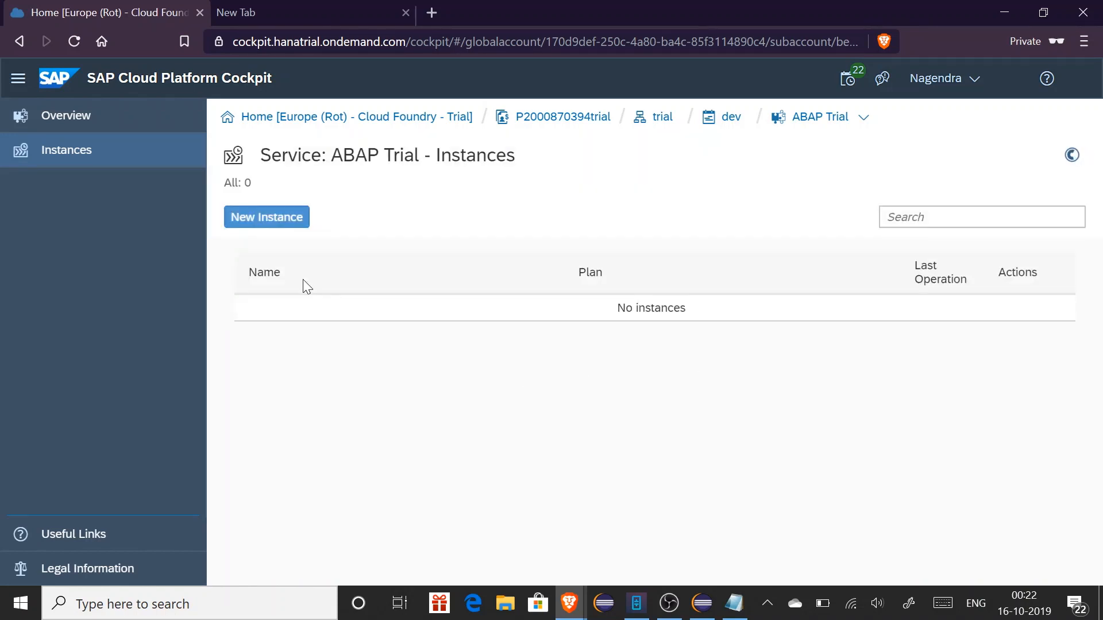
click(268, 230)
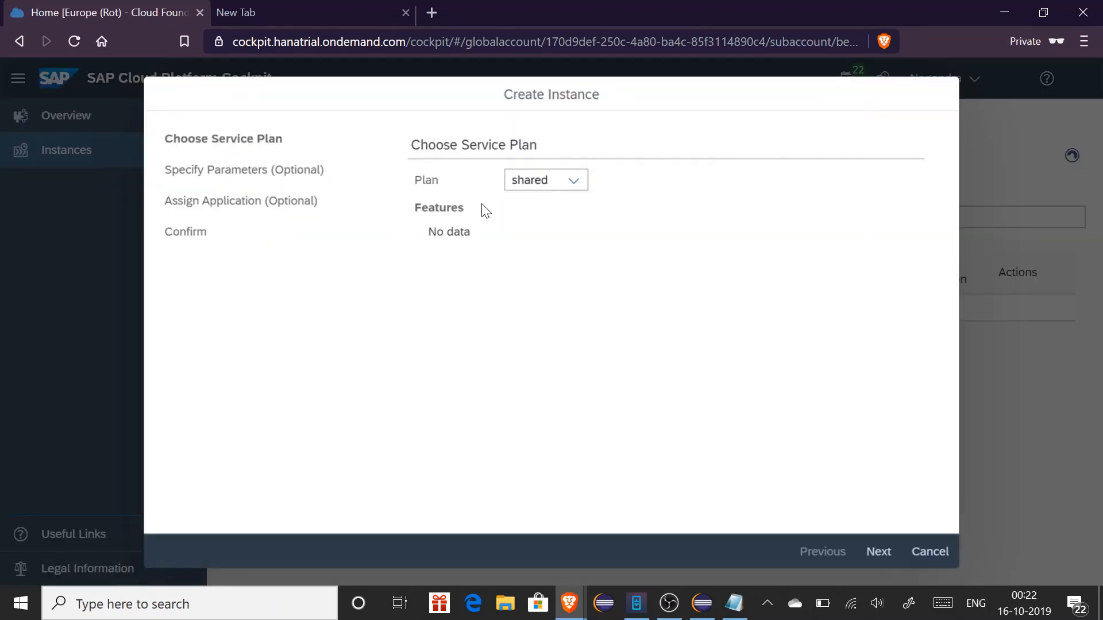
Keep the shared plan and enter the account e-mail as the email parameter
click(572, 185)
click(572, 185)
click(870, 555)
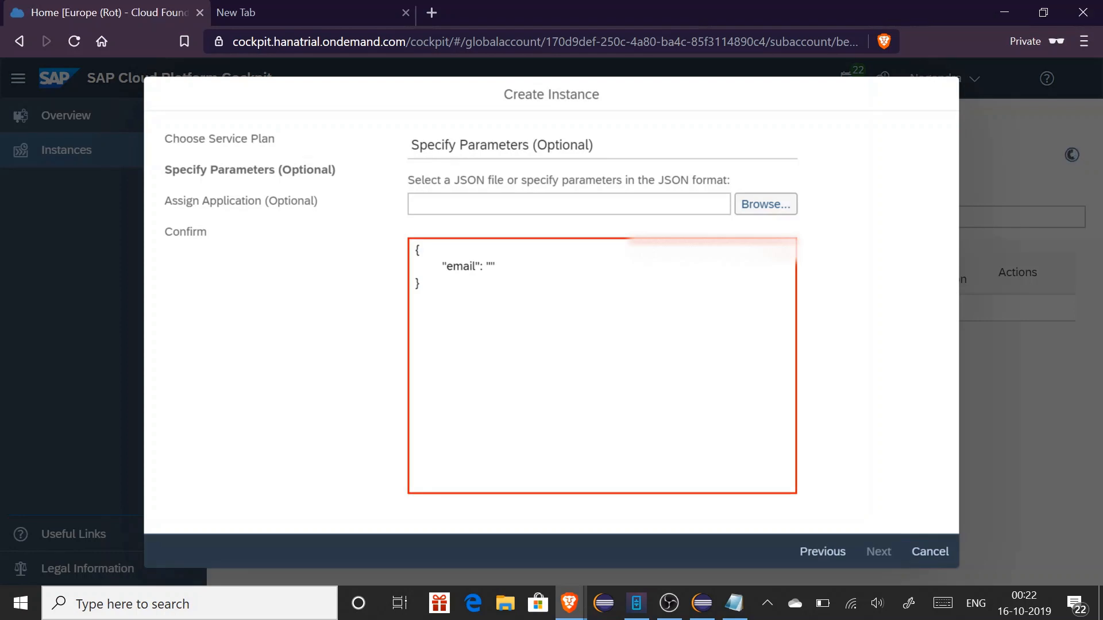
click(491, 266)
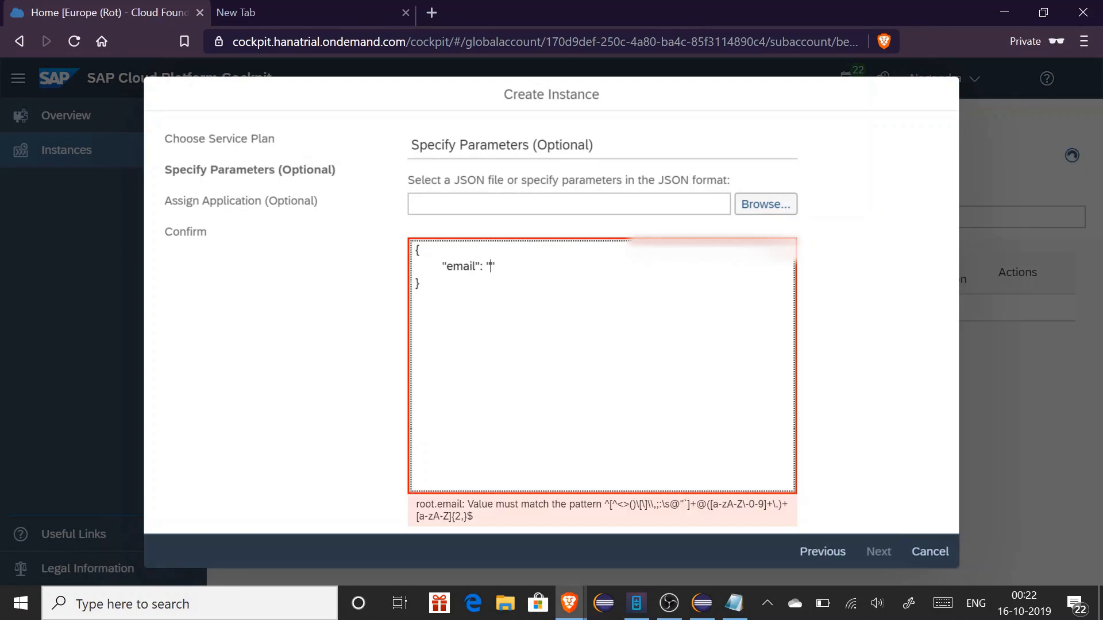
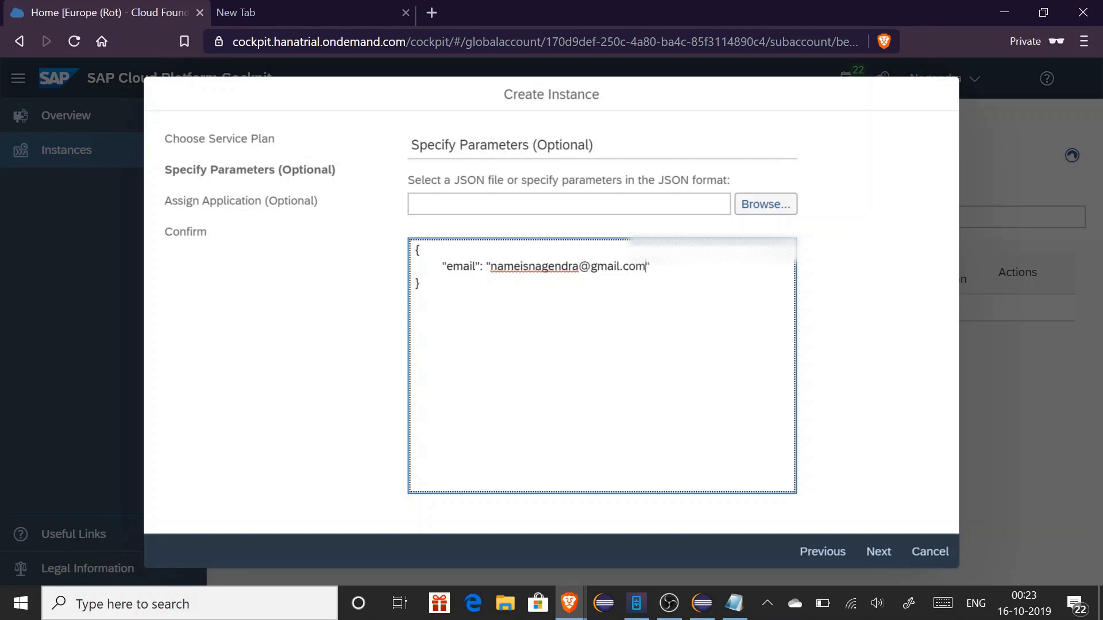
Skip application assignment, name the instance abapforgeeks, and finish creating it
click(868, 554)
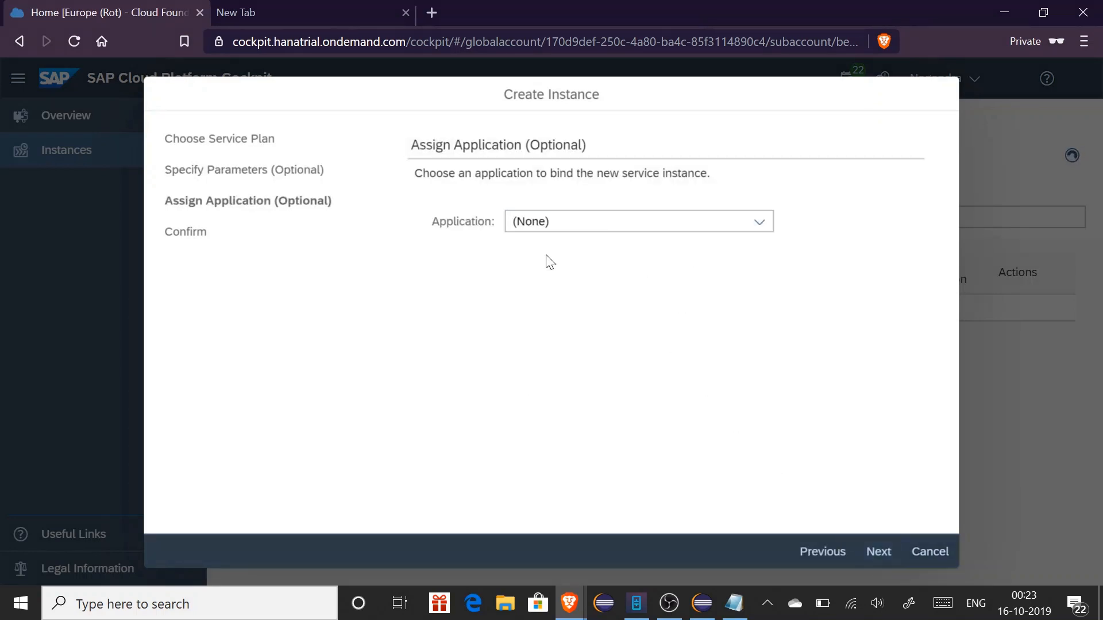
click(875, 555)
click(658, 277)
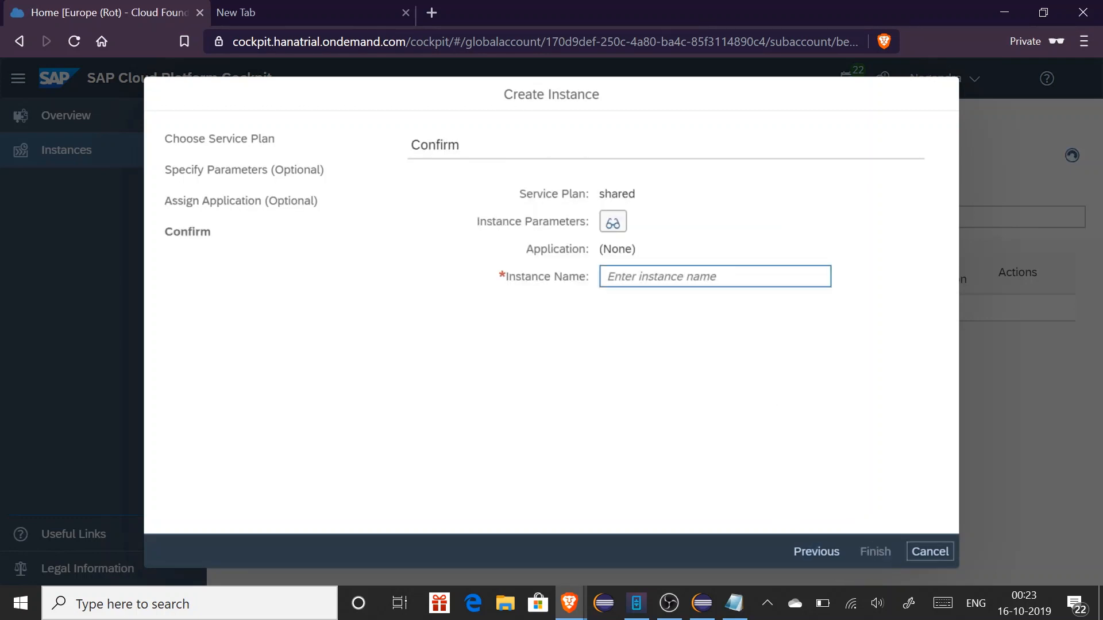
text(abapforgeeks)
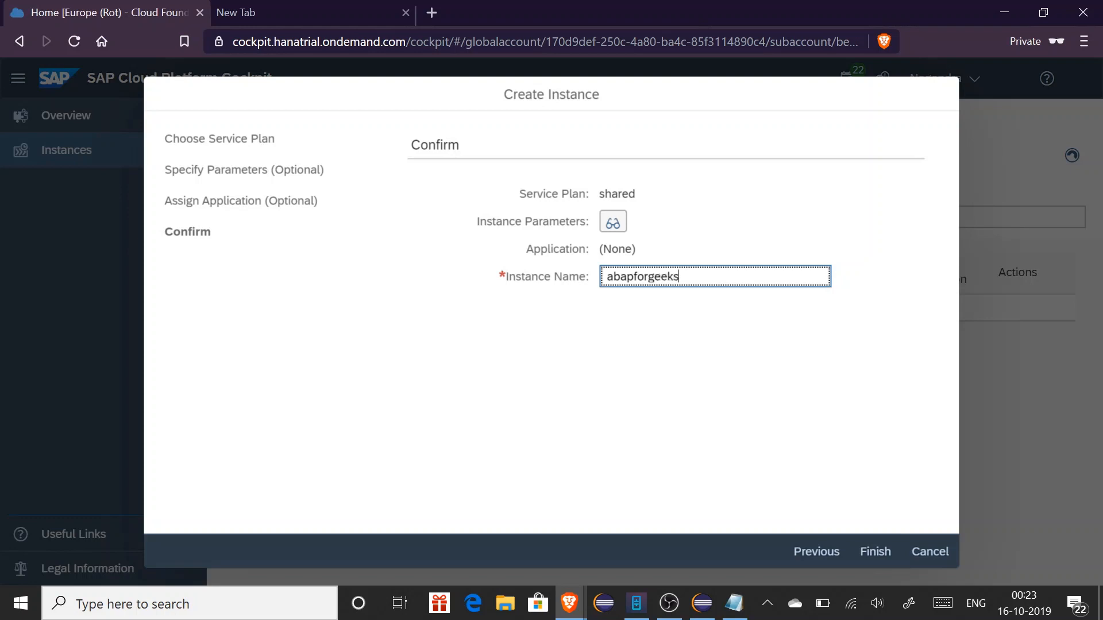
click(875, 552)
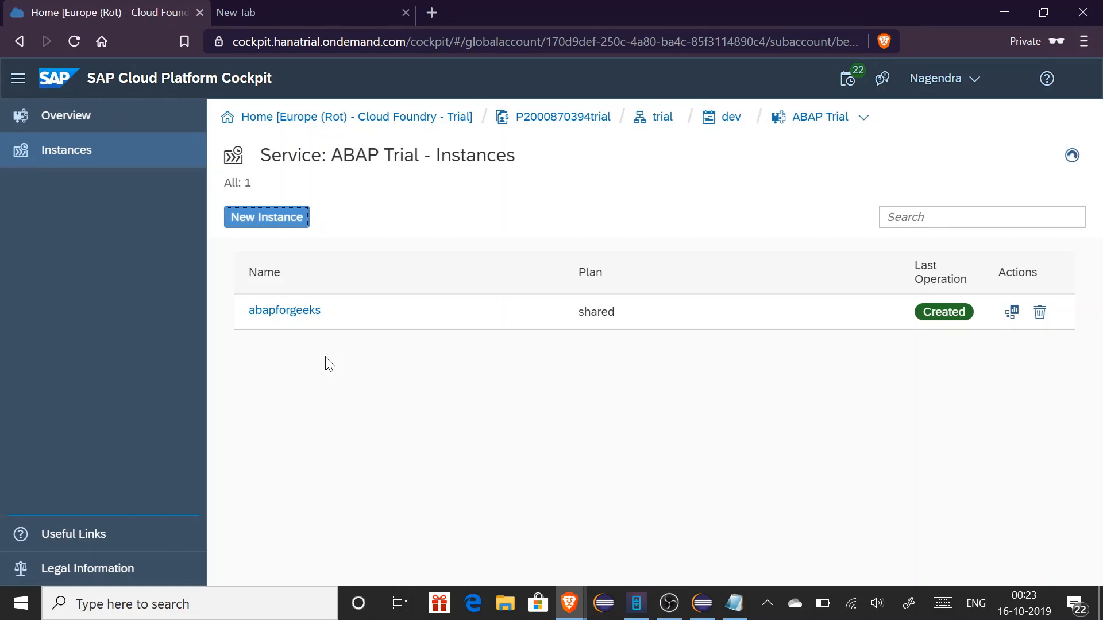
Create service key ADT for abapforgeeks and select its entire JSON credentials
click(282, 318)
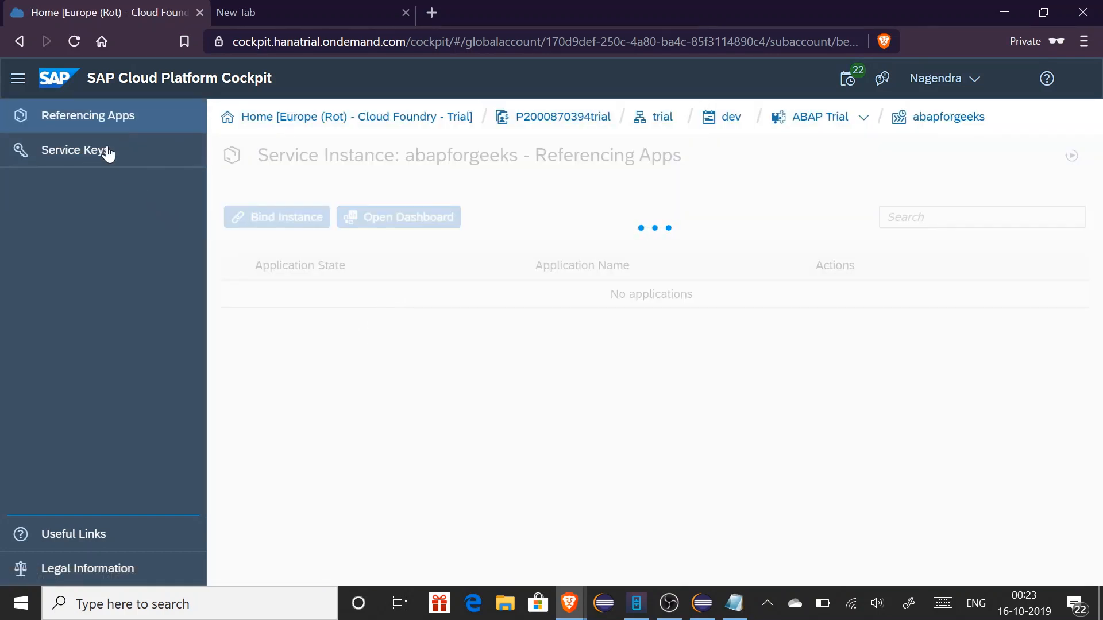
click(90, 155)
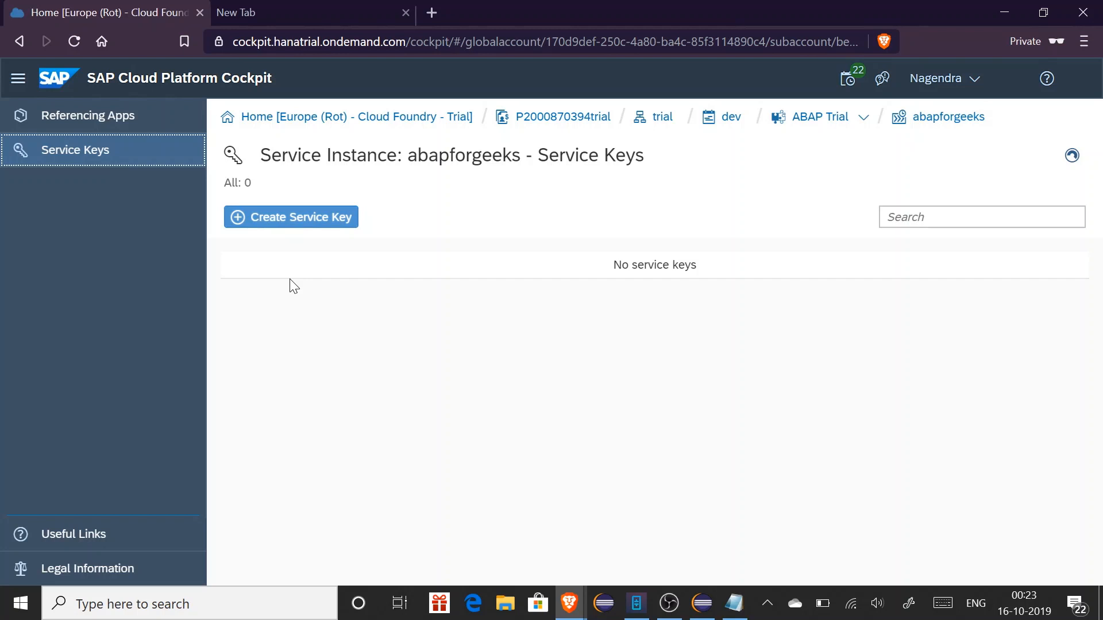
click(295, 221)
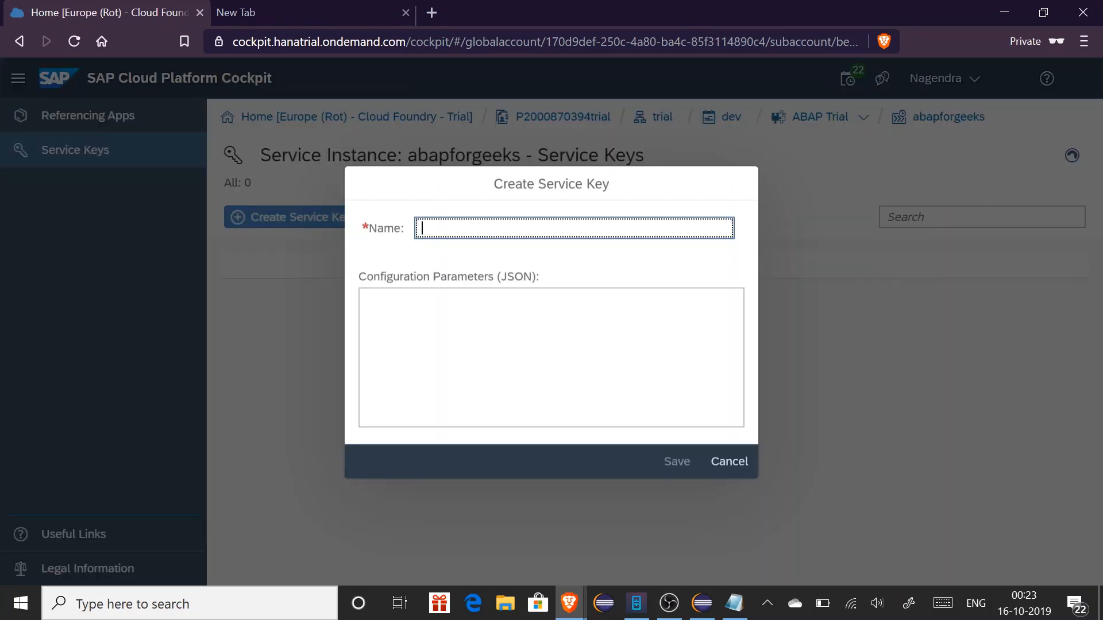
text(ADT)
click(675, 461)
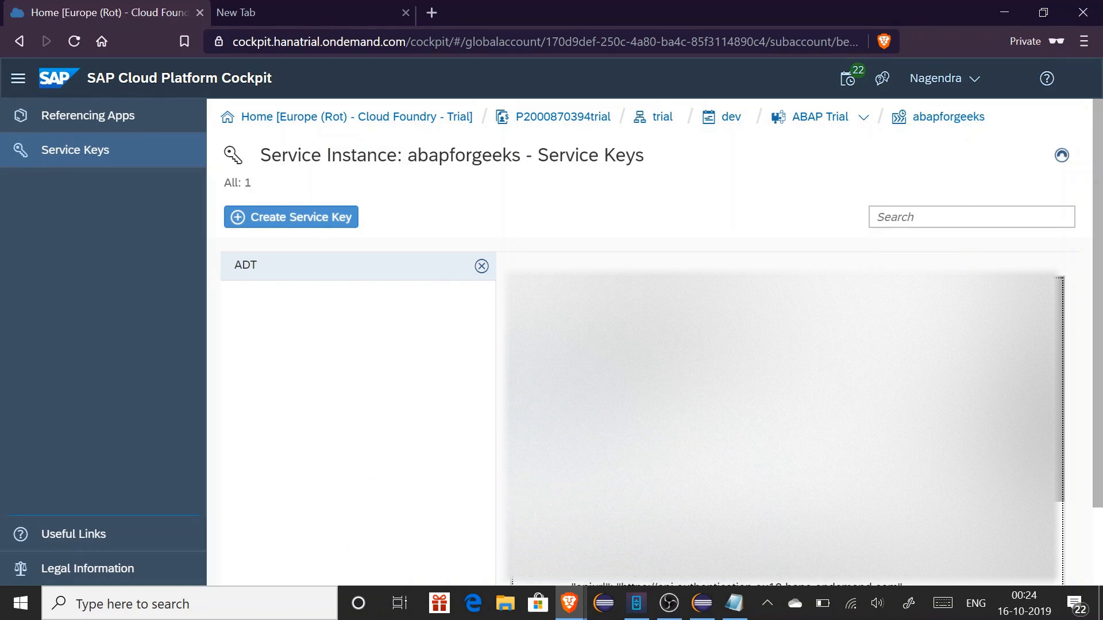
key(ctrl+a)
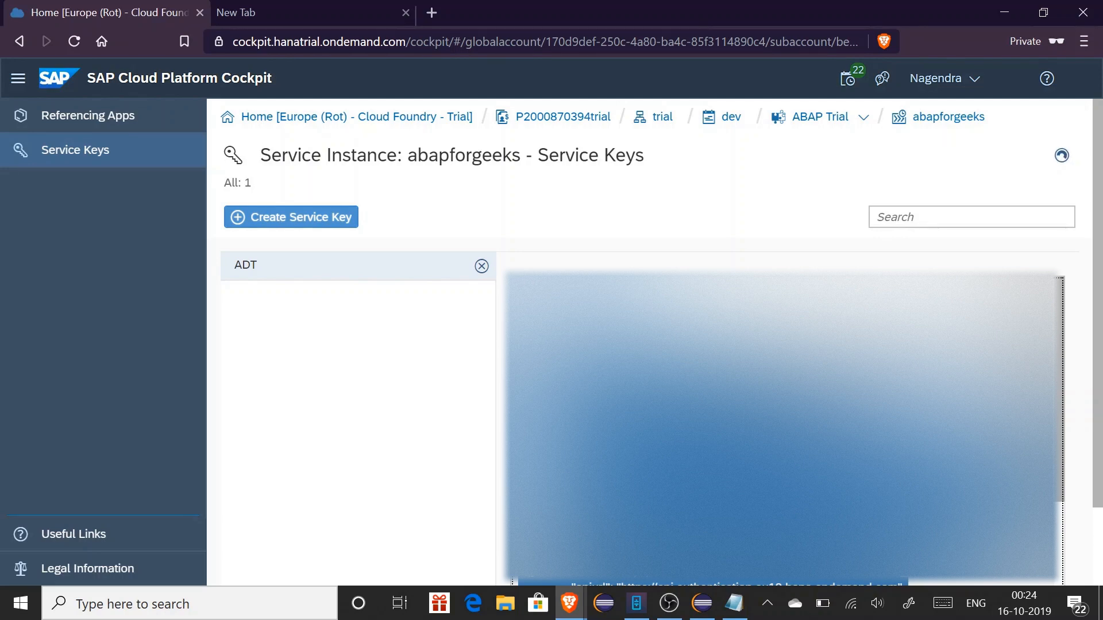
Load tools.hana.ondemand.com/#abap in a new tab and follow the Eclipse 2019-09 link
click(315, 12)
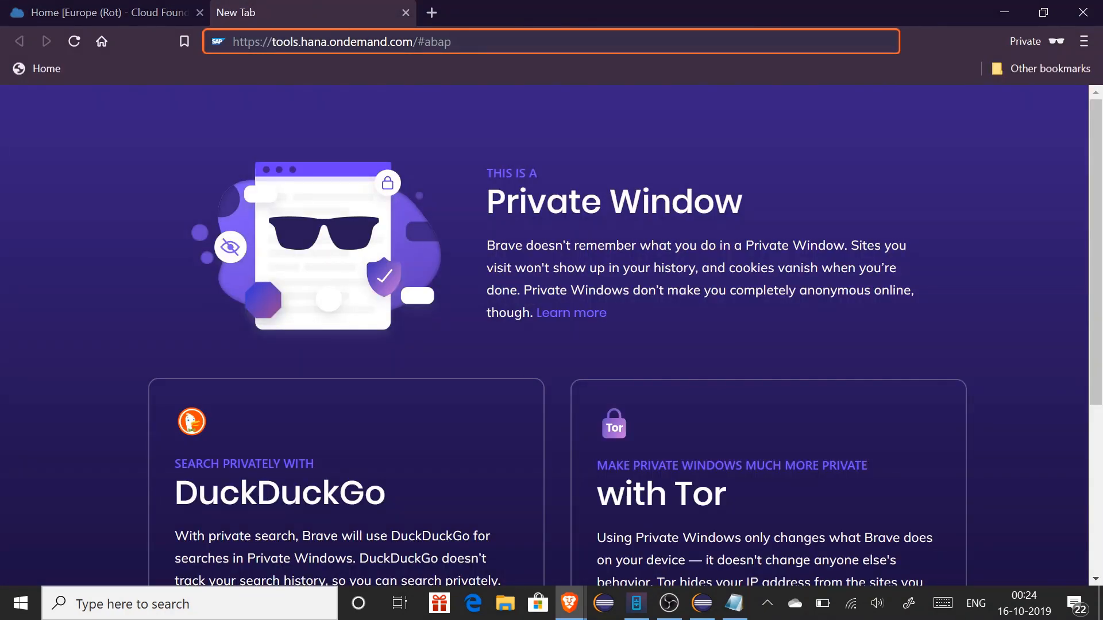
drag(272, 42, 453, 42)
click(460, 42)
key(Return)
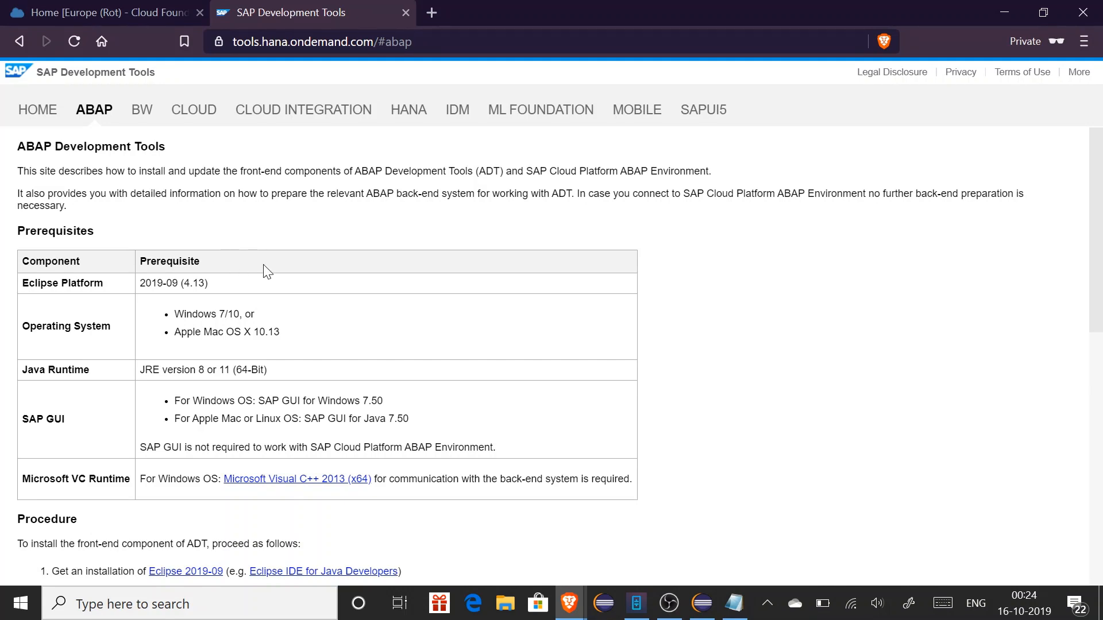
scroll(266, 270, down, 2)
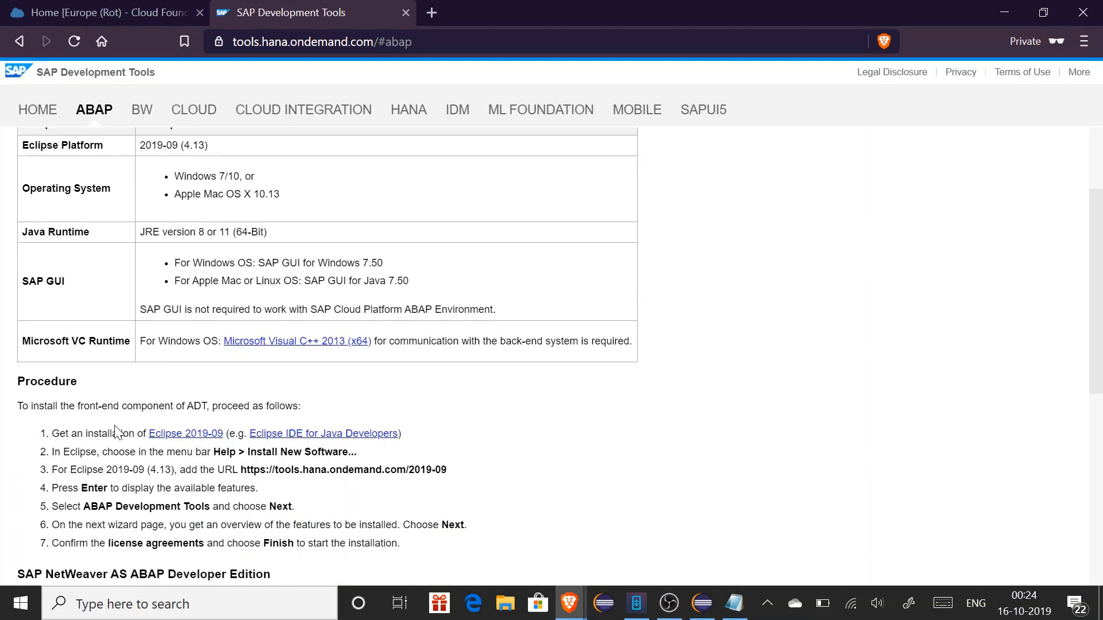
click(189, 434)
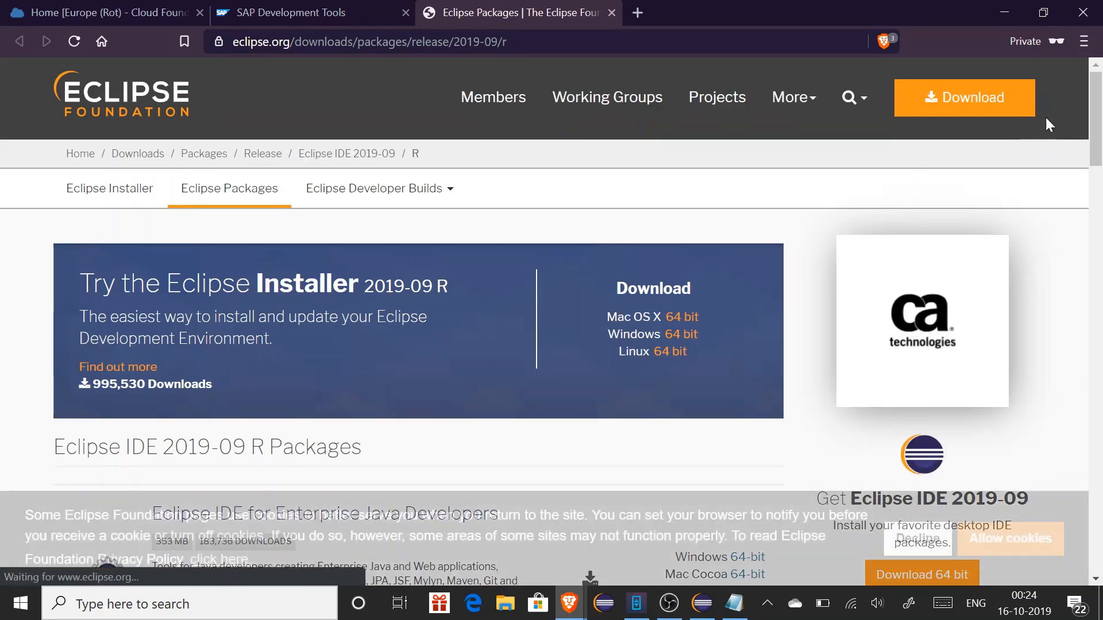
Decline cookies, review the Eclipse 2019-09 packages and Java SE 8 requirement, then return to Eclipse
click(918, 539)
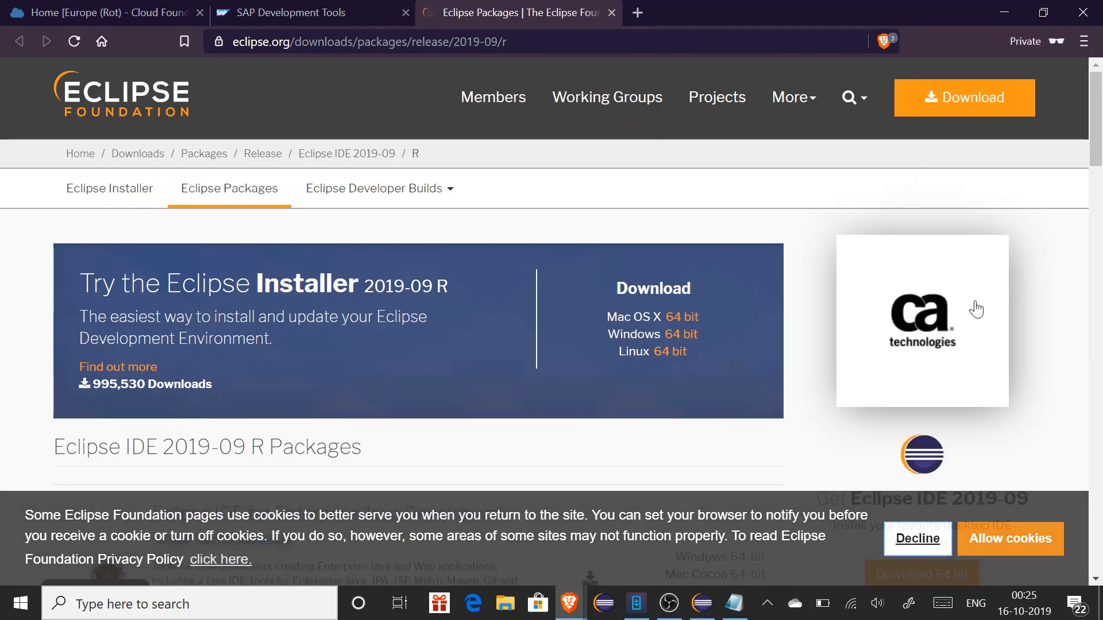
drag(1101, 133, 1101, 217)
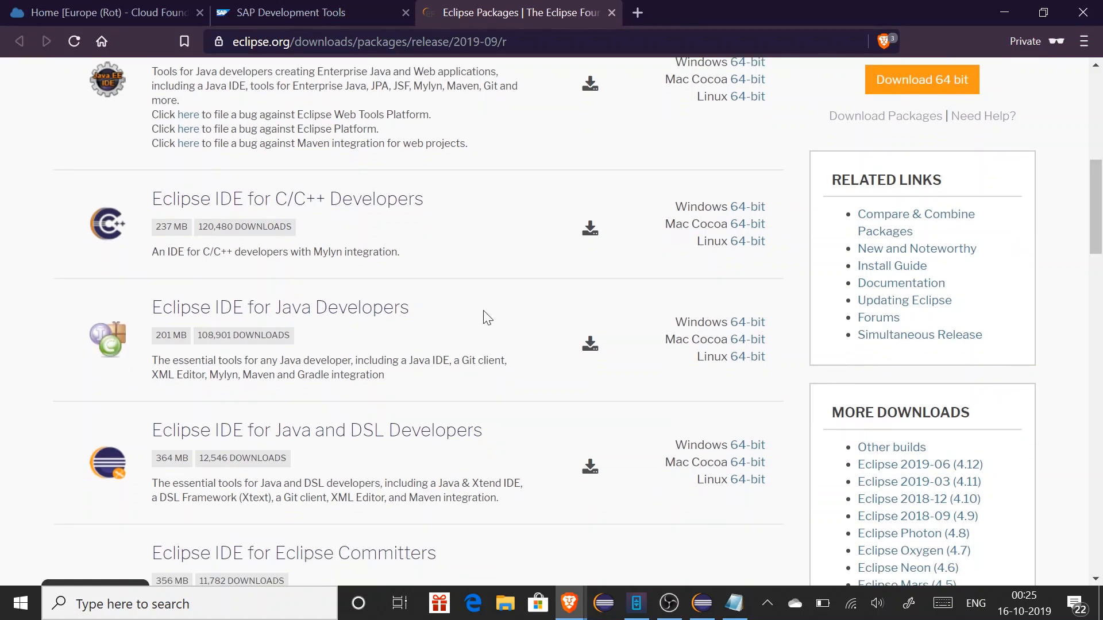
drag(419, 315, 143, 314)
click(40, 299)
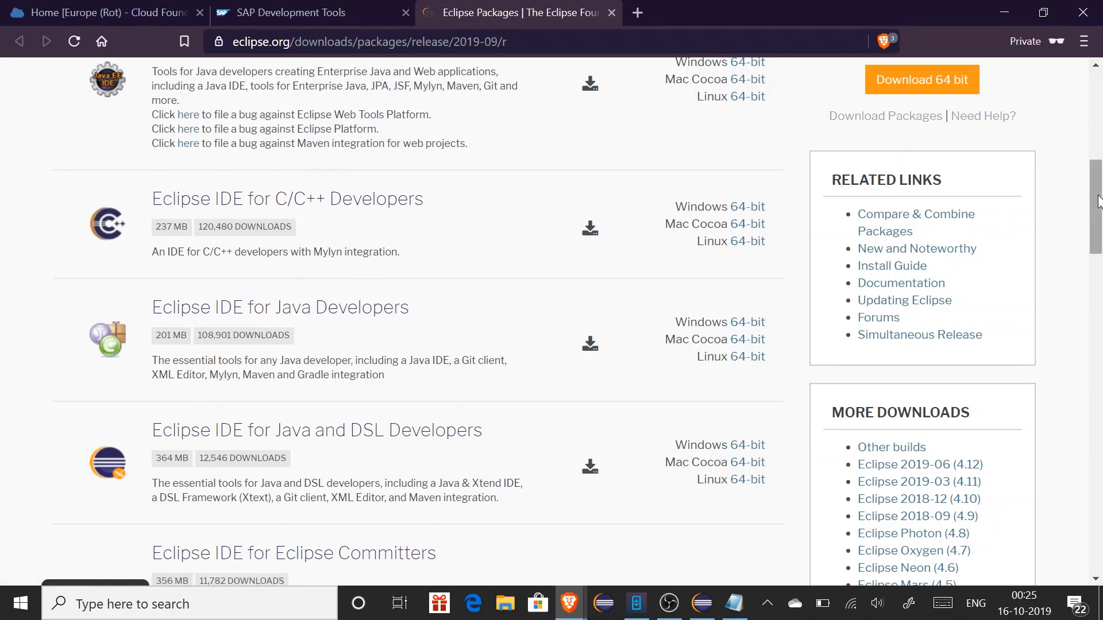
drag(1098, 196, 1098, 290)
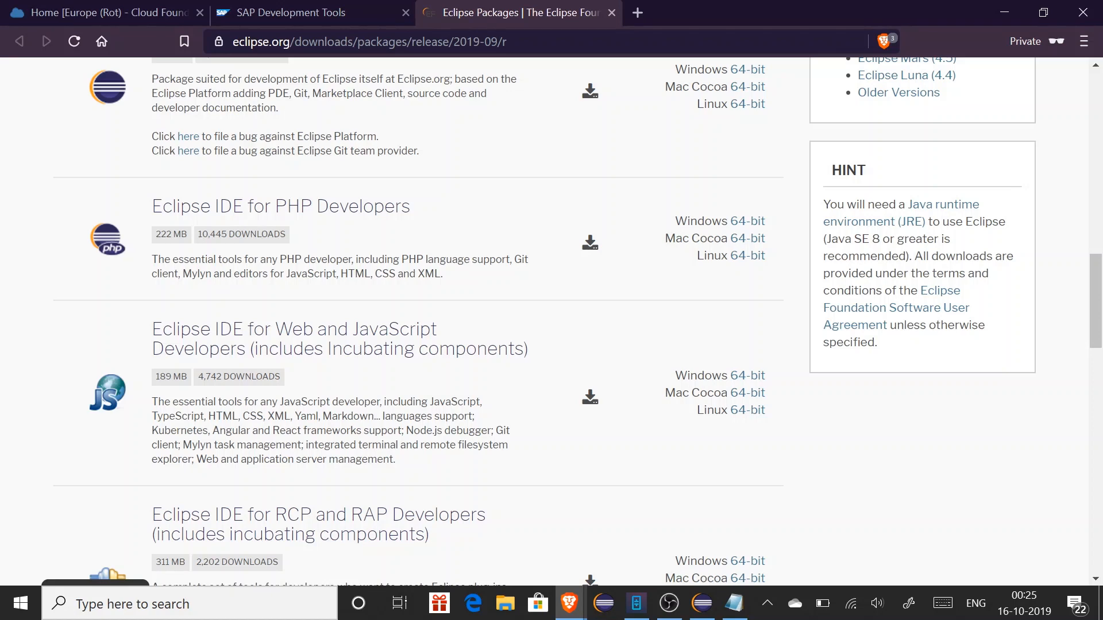
drag(872, 240, 880, 239)
drag(1095, 288, 1080, 168)
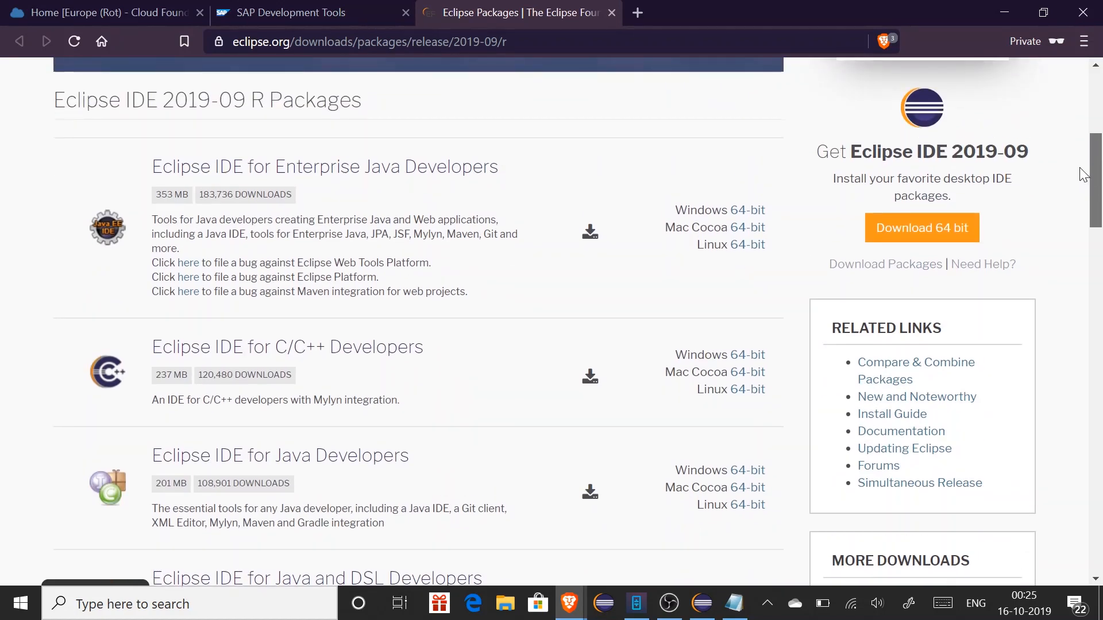
scroll(1083, 174, down, 5)
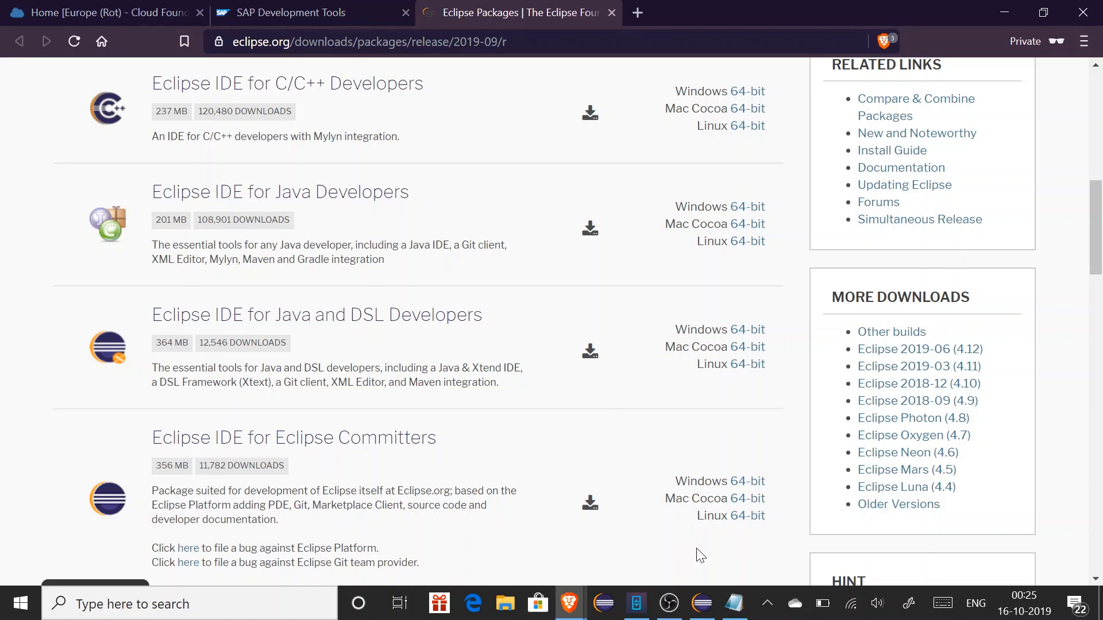
click(702, 603)
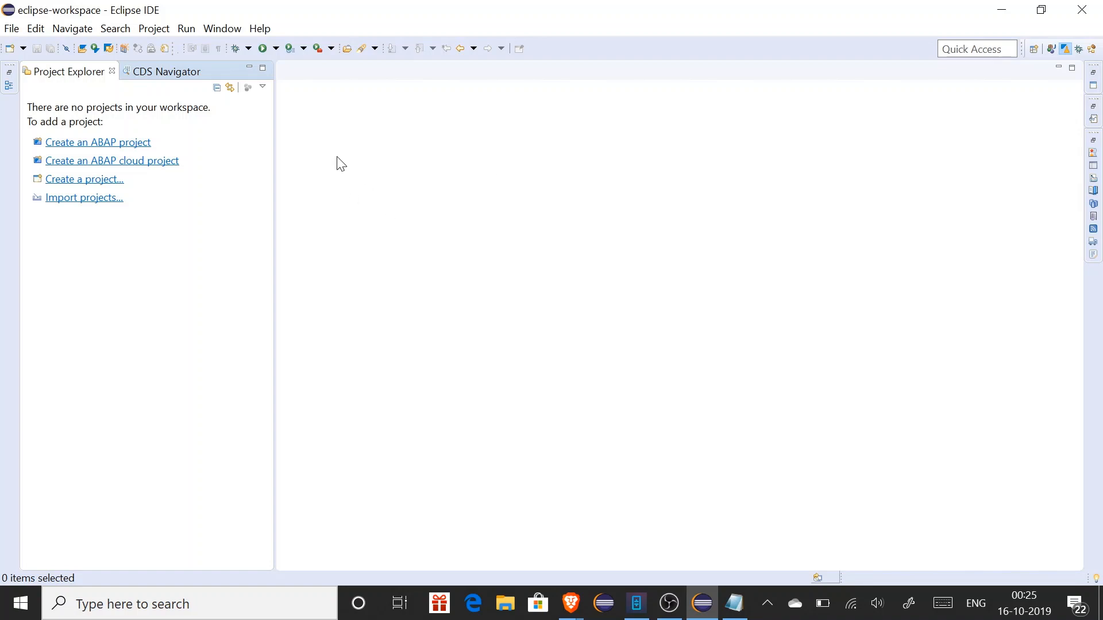
click(235, 36)
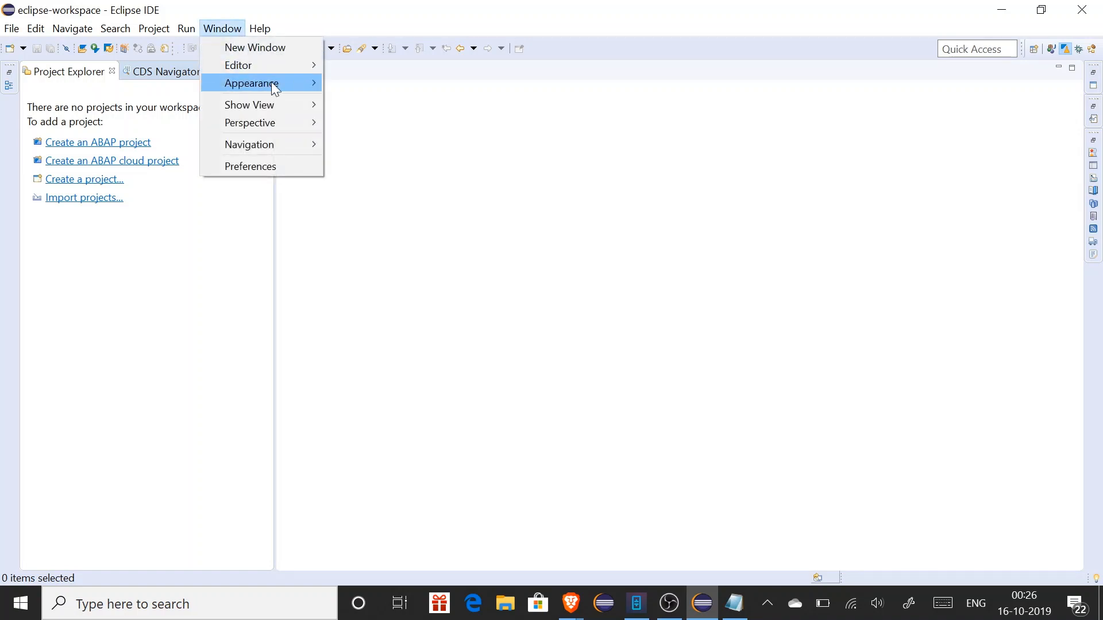
mouse_move(293, 120)
mouse_move(379, 120)
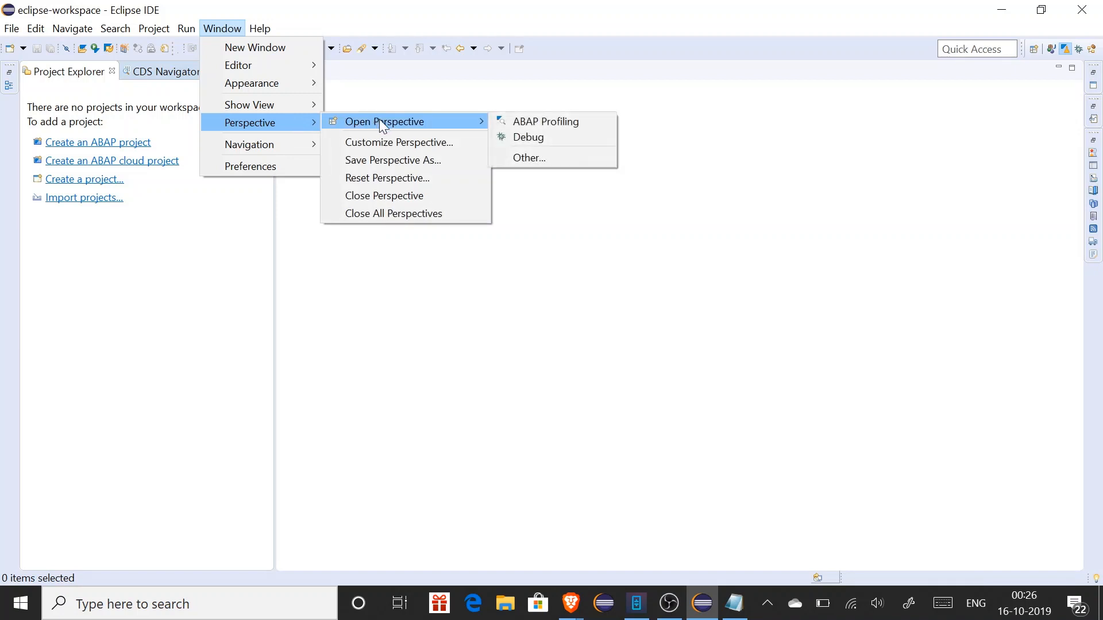
click(547, 156)
click(454, 133)
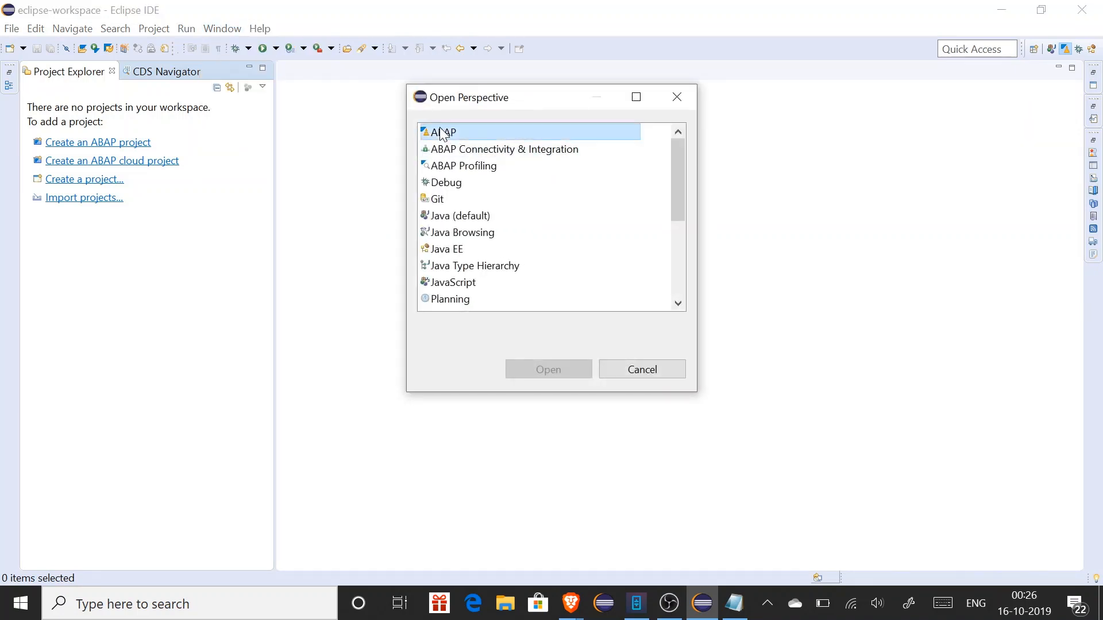
click(552, 372)
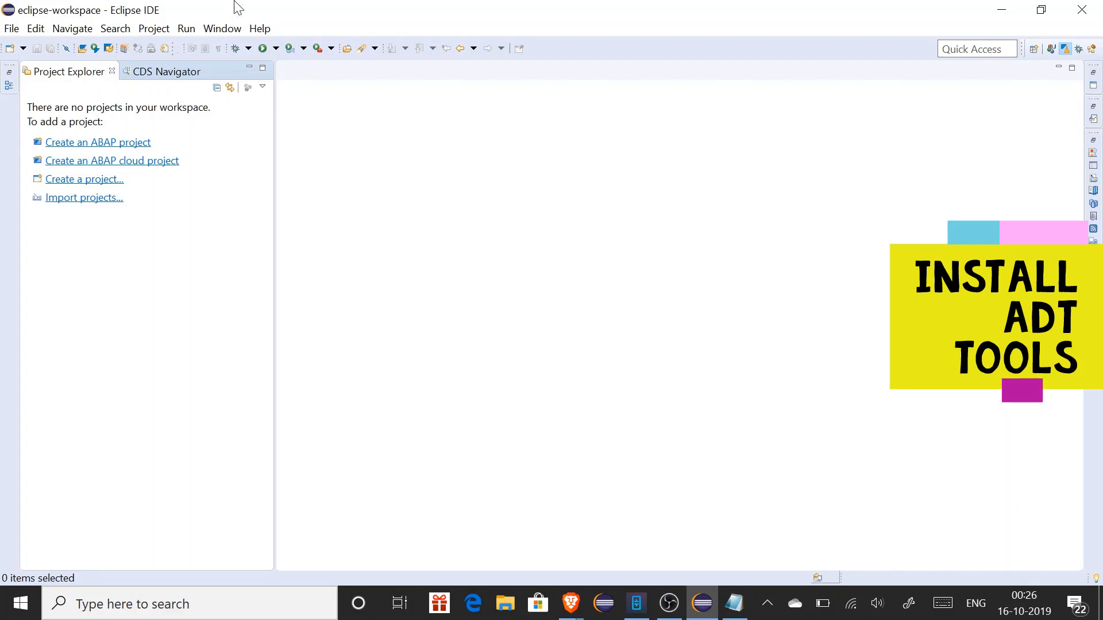
click(266, 30)
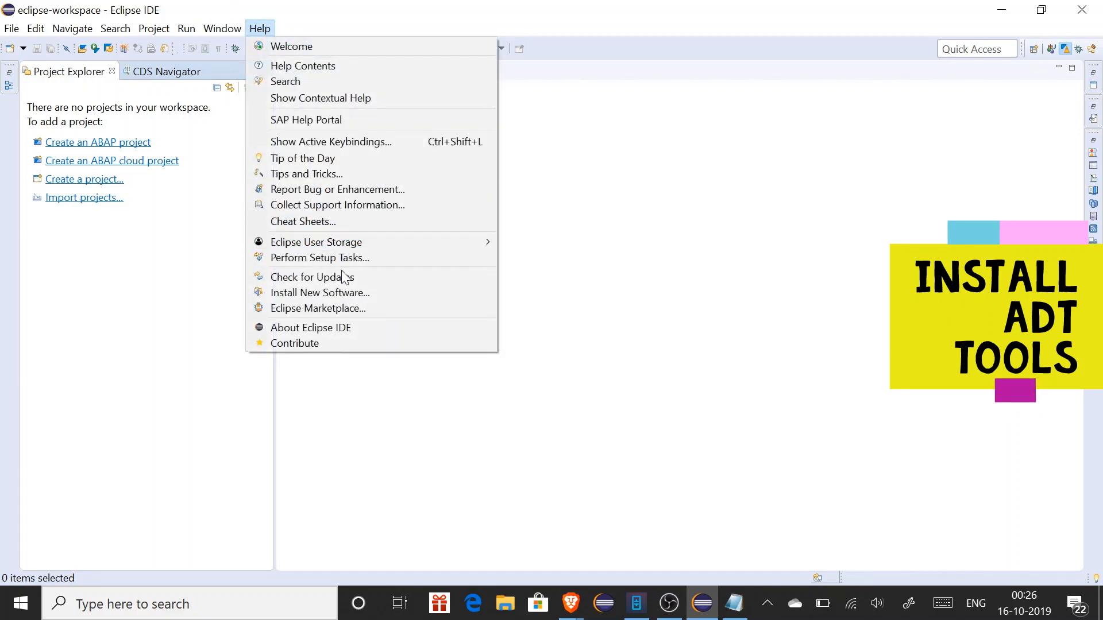
click(346, 291)
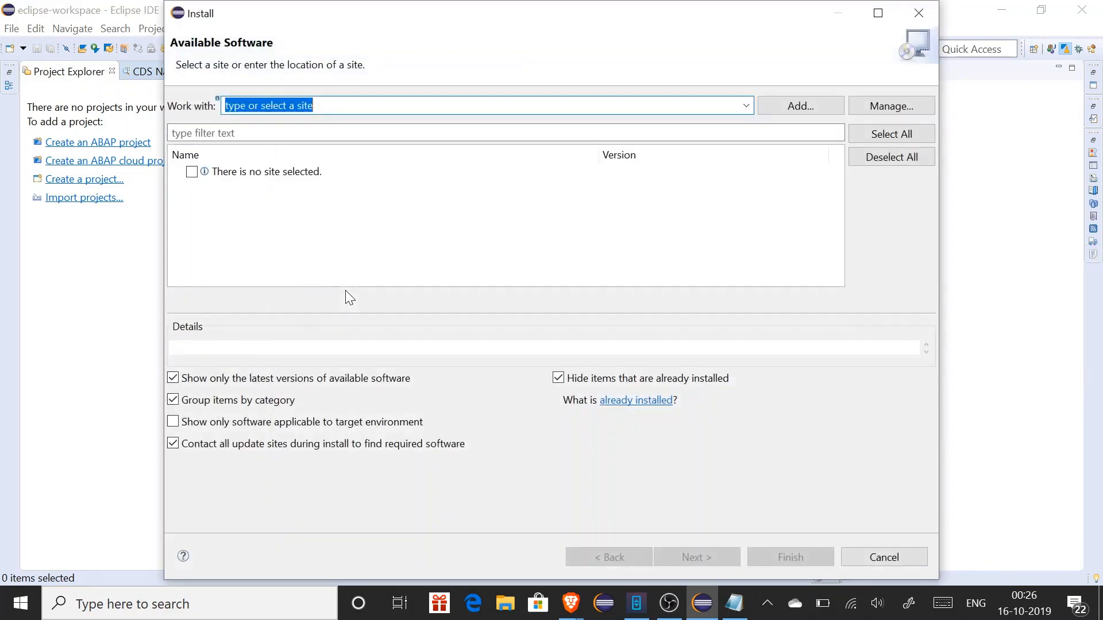
mouse_move(570, 604)
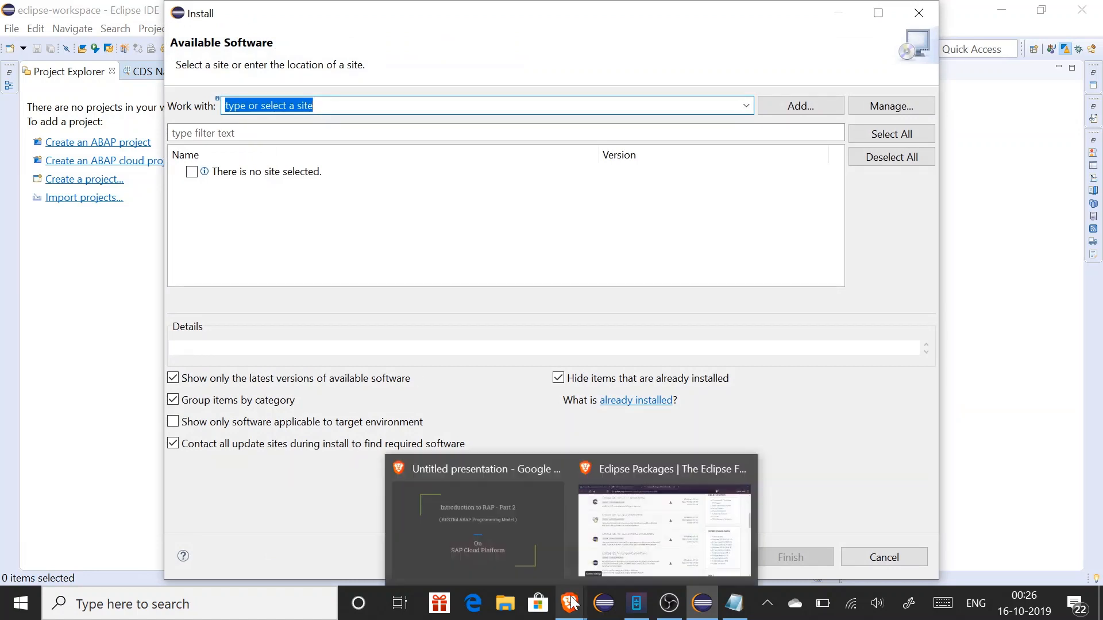
click(630, 537)
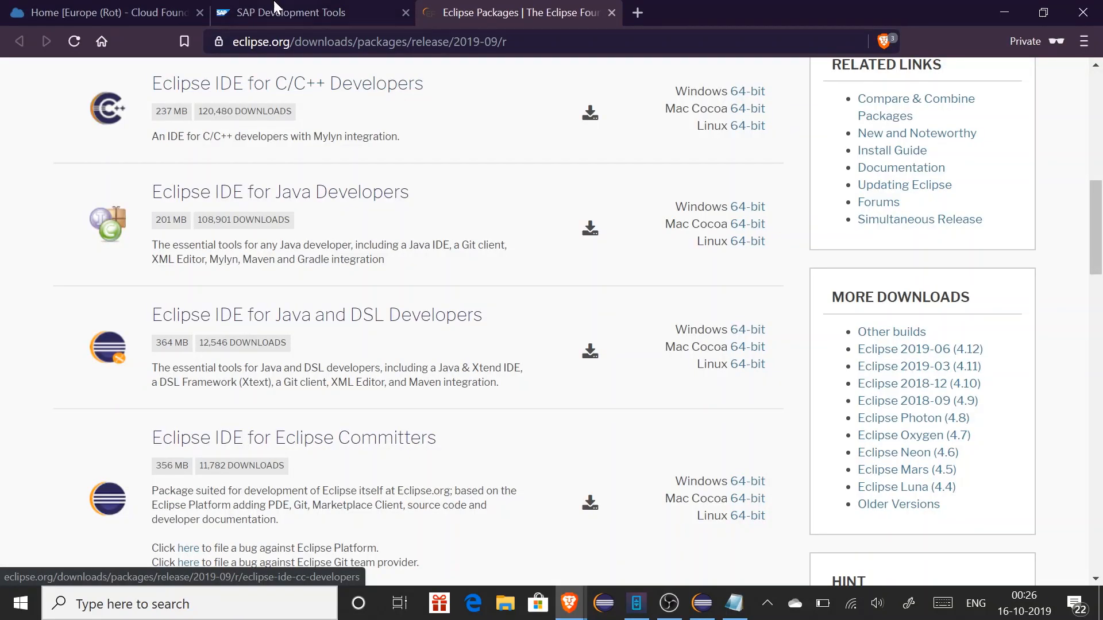
click(281, 12)
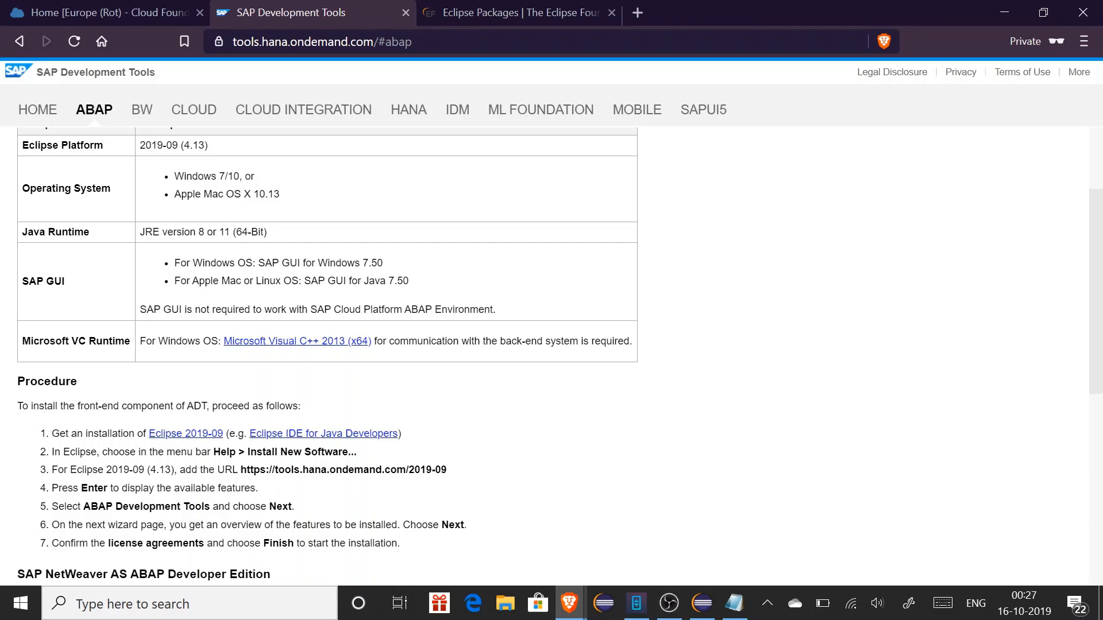
drag(241, 469, 467, 485)
key(ctrl+c)
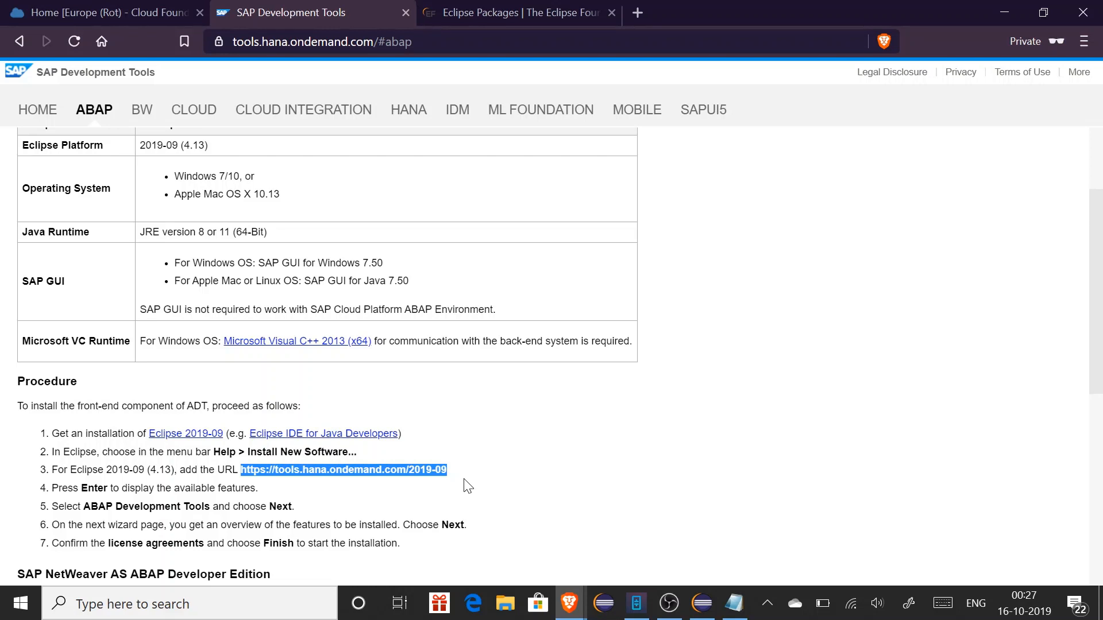
key(alt+Tab)
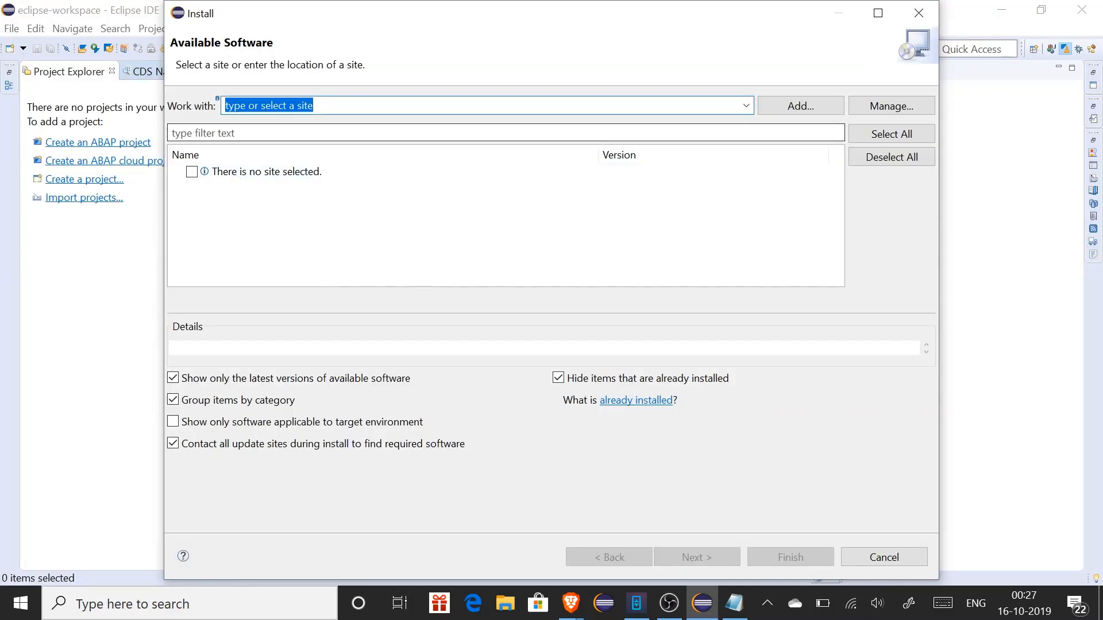
Register the pasted 2019-09 site as 'ABAP TOOLS', tick ABAP Development Tools, then cancel the installation
key(ctrl+v)
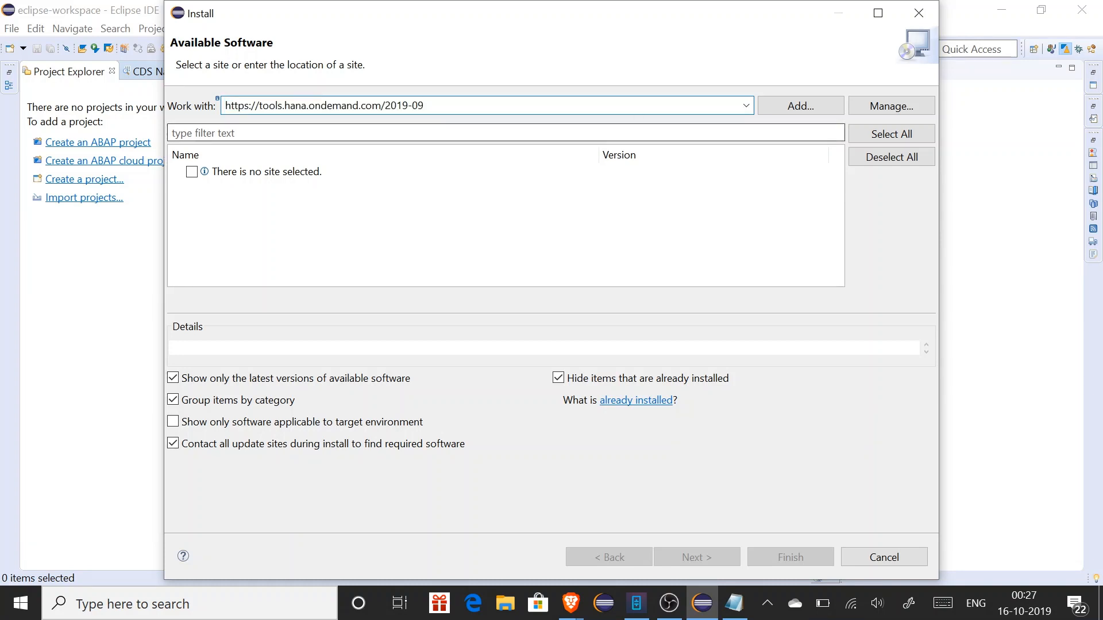
click(802, 107)
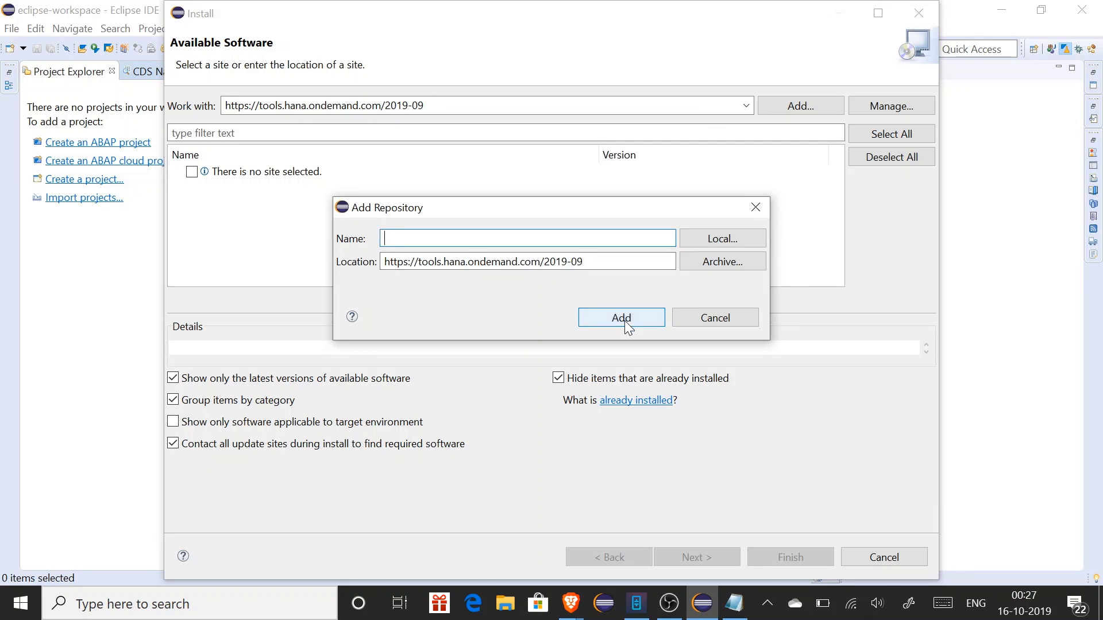
text(ABAP TOOLS)
click(640, 320)
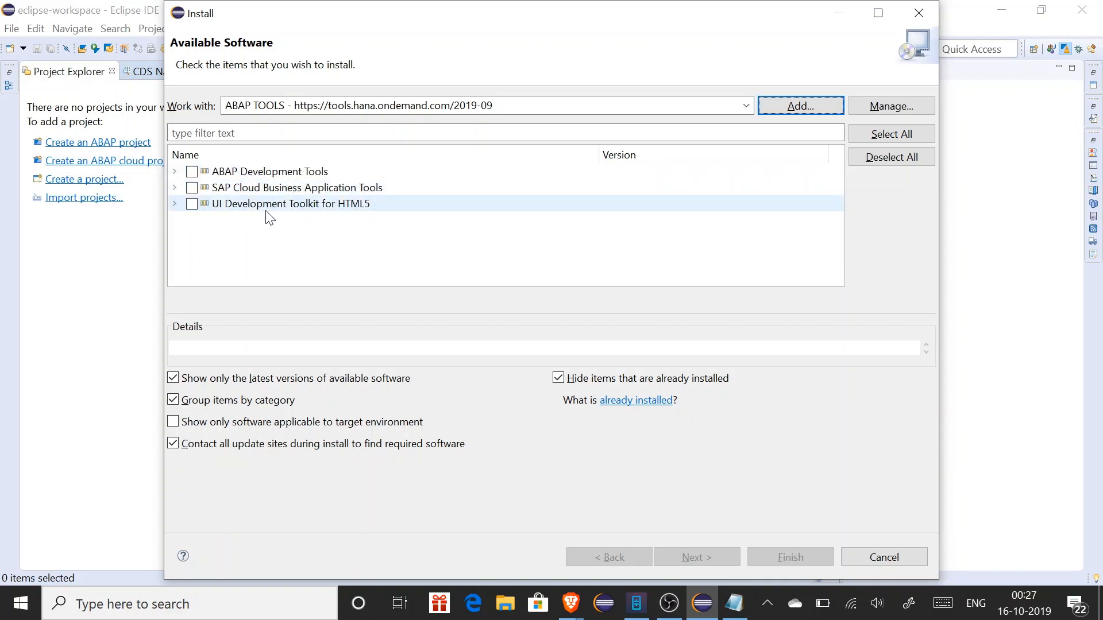
click(197, 171)
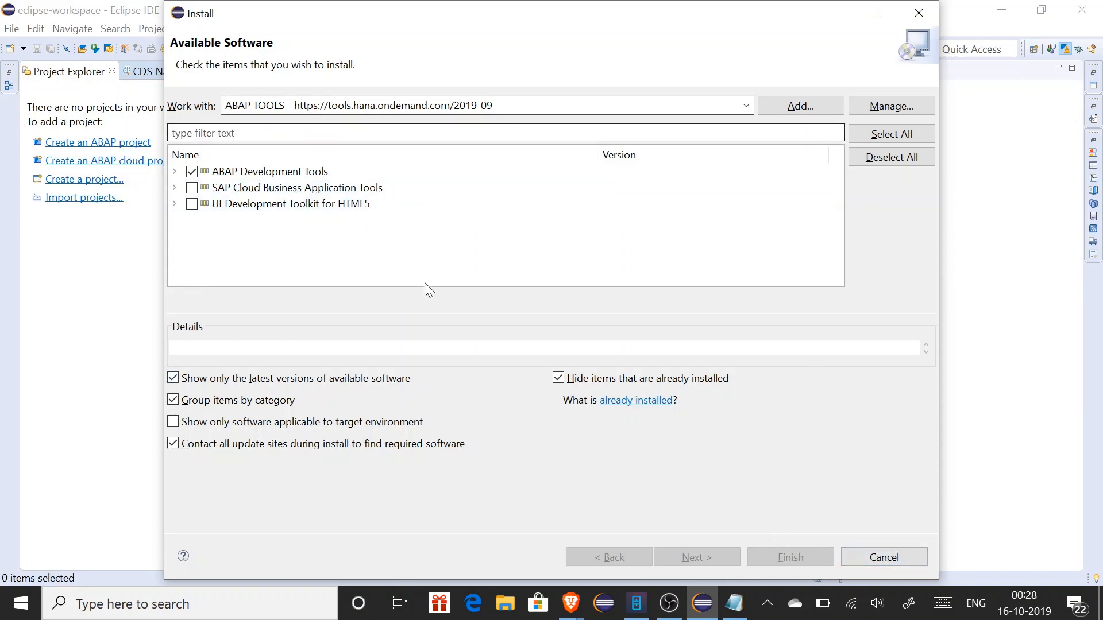
click(883, 561)
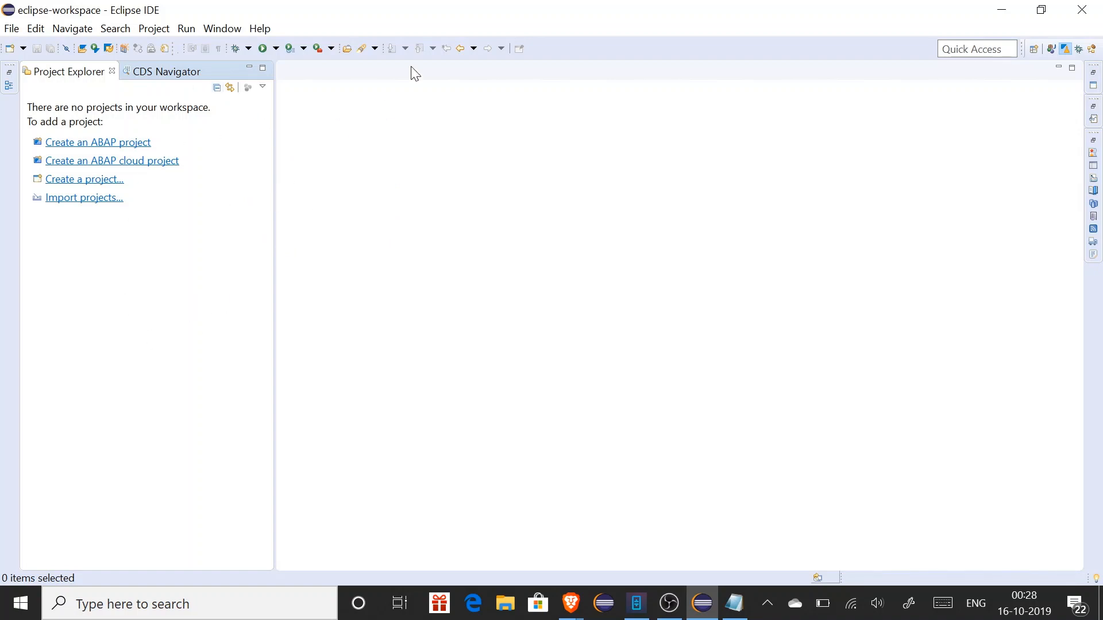
Start a new ABAP cloud project that connects through a service key
click(139, 166)
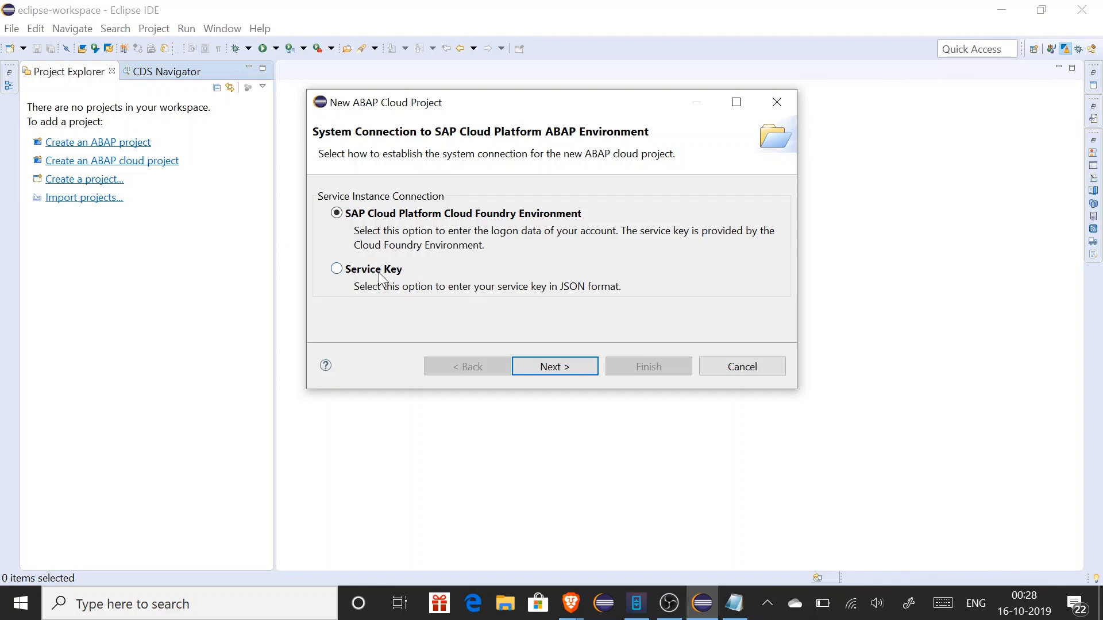
click(378, 273)
click(553, 368)
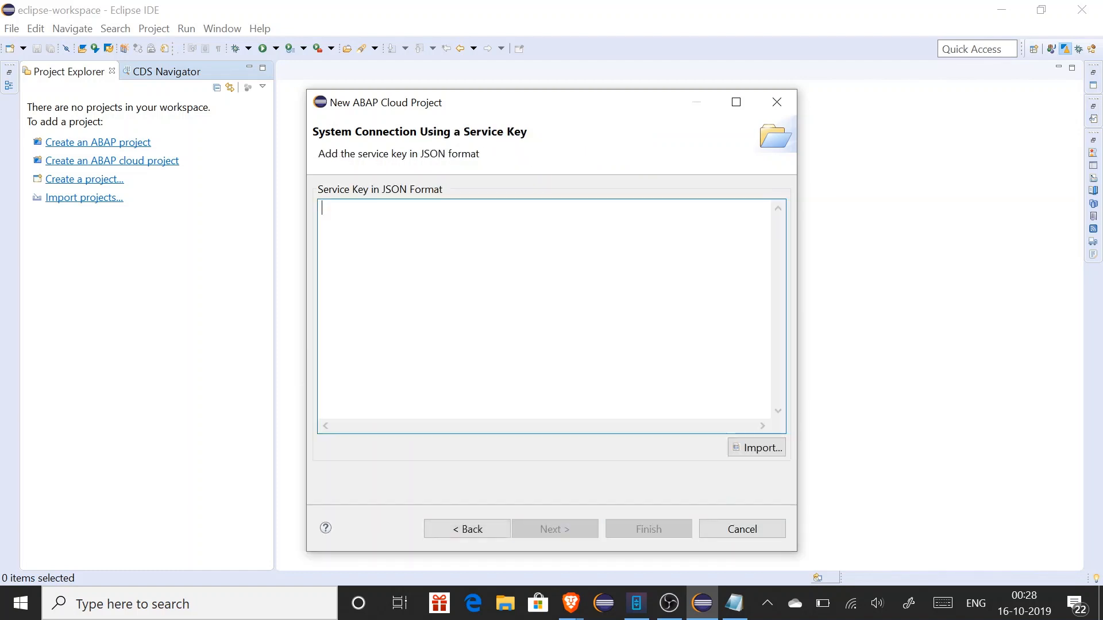
Paste the trial service key copied from the cockpit into the wizard
click(569, 604)
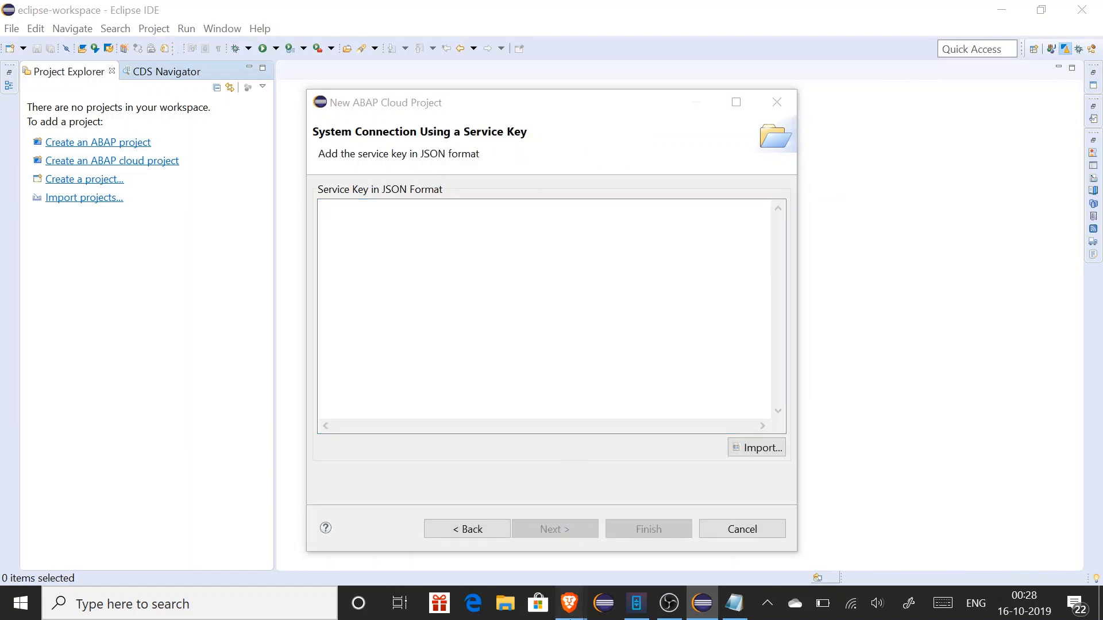
click(634, 542)
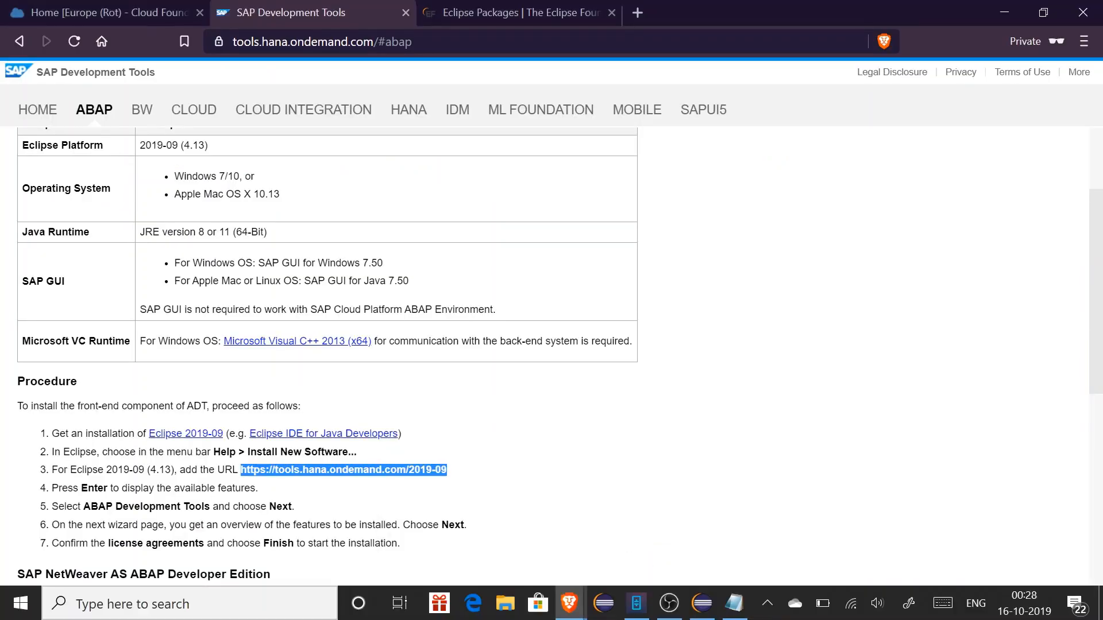
click(62, 12)
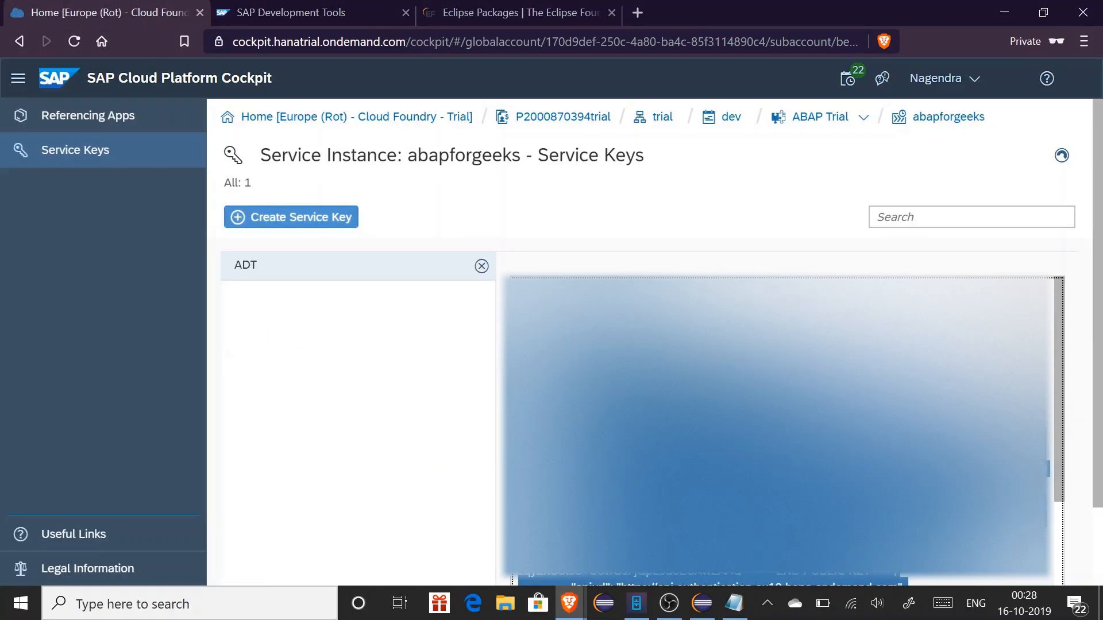
key(alt+Tab)
key(ctrl+v)
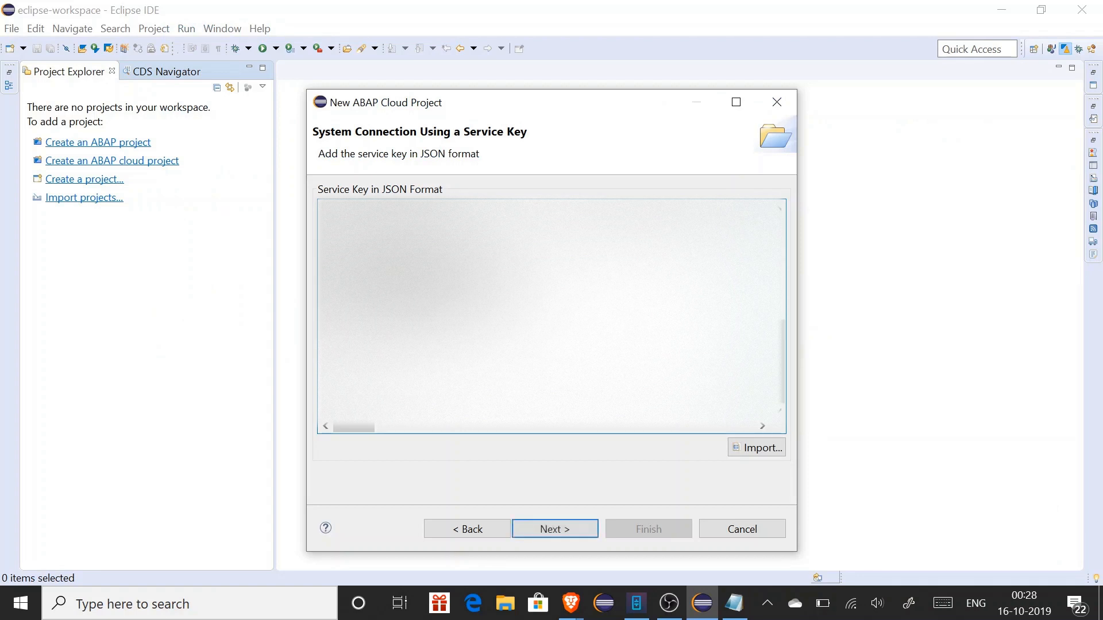
click(553, 530)
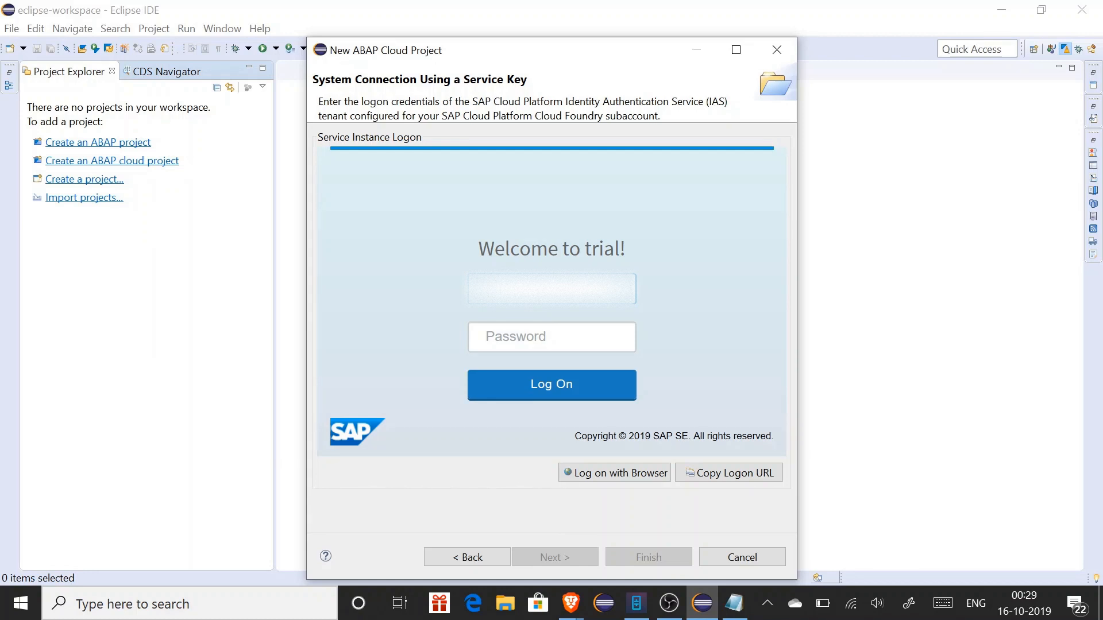
Enter the trial account's login name and password and log on to the system
text(name)
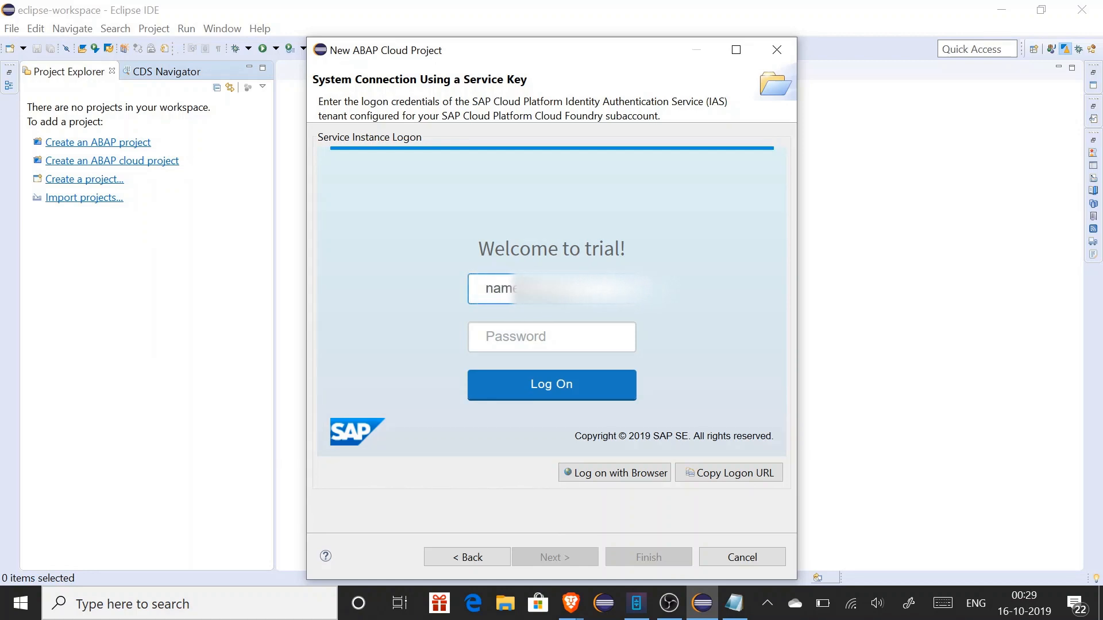
text(isger)
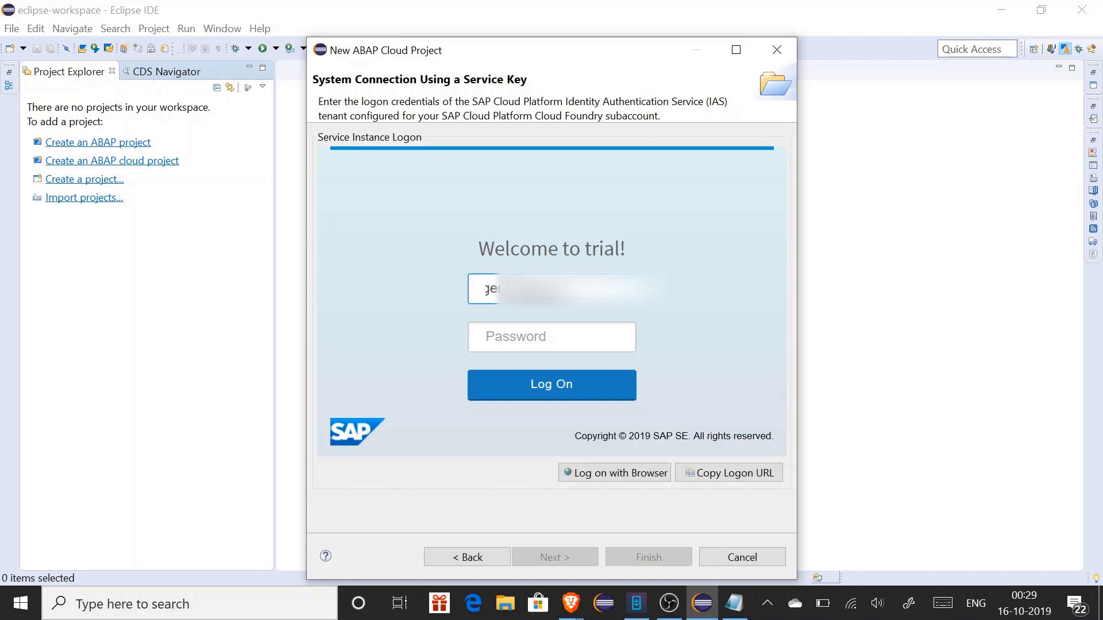
key(Tab)
text(•••)
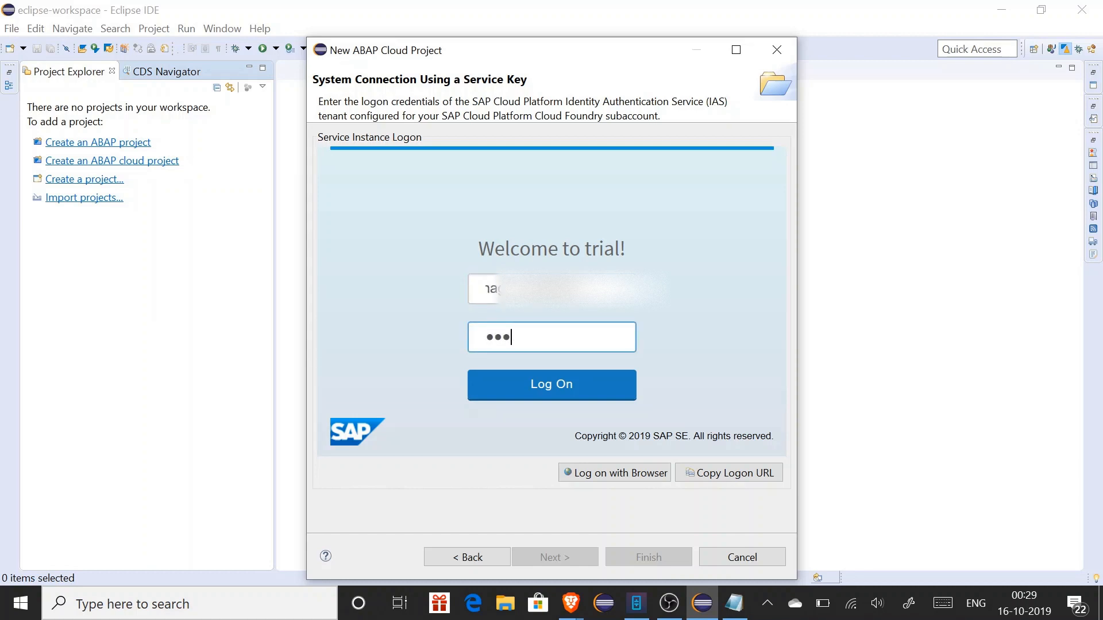
text(••••)
key(ctrl+a)
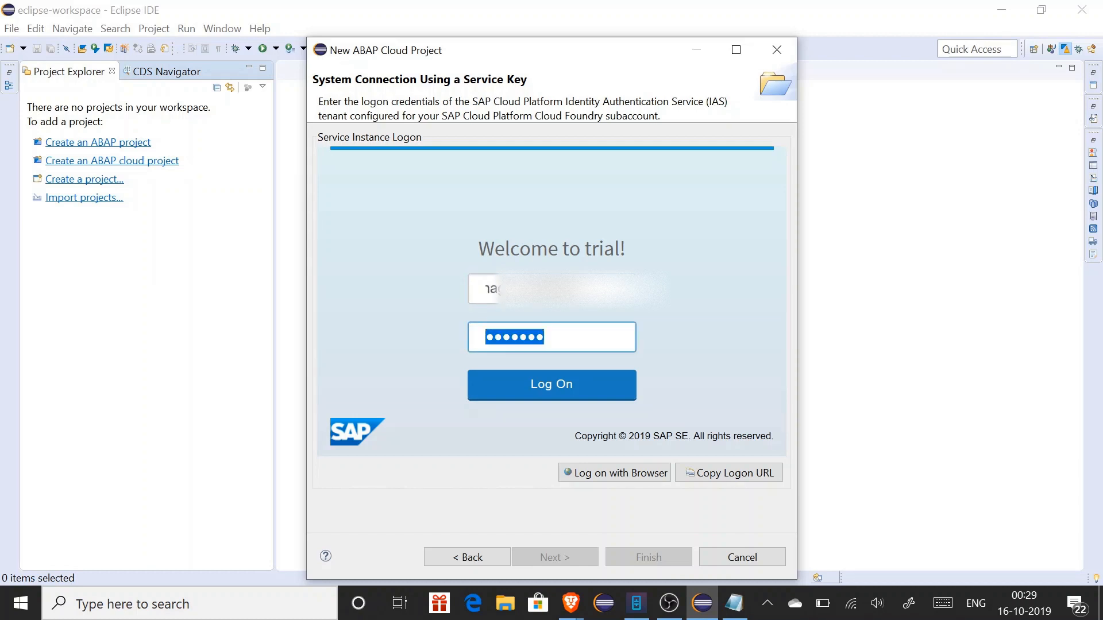
text(•••••••••)
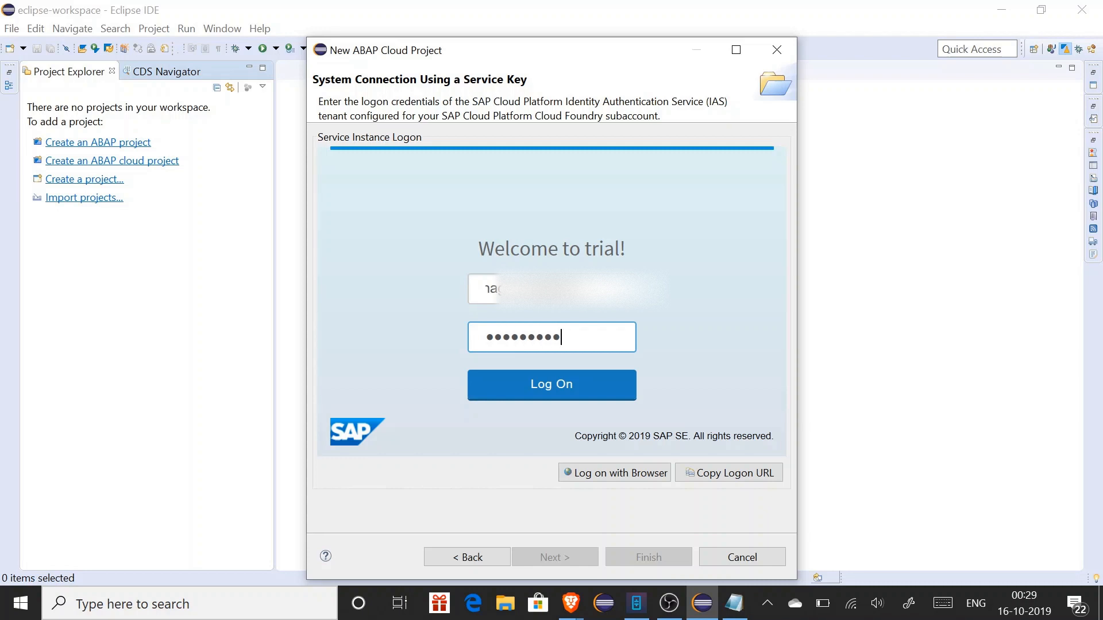
text(•••••)
click(538, 397)
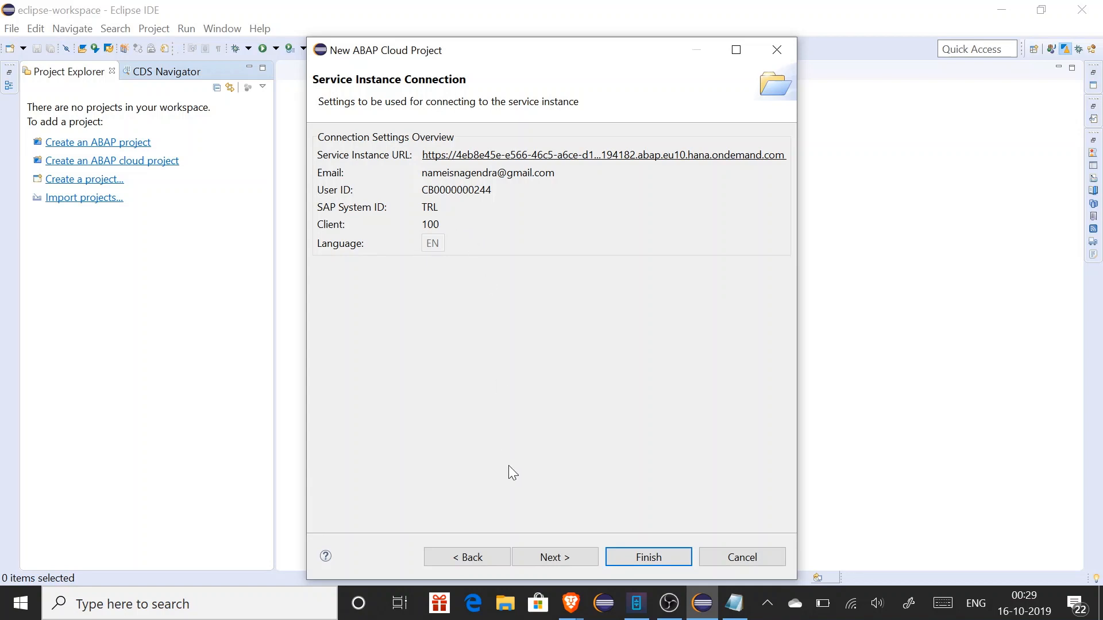
Name the project 'abapforgeeks', keep ZLOCAL as its favorite package, and finish the wizard
click(550, 557)
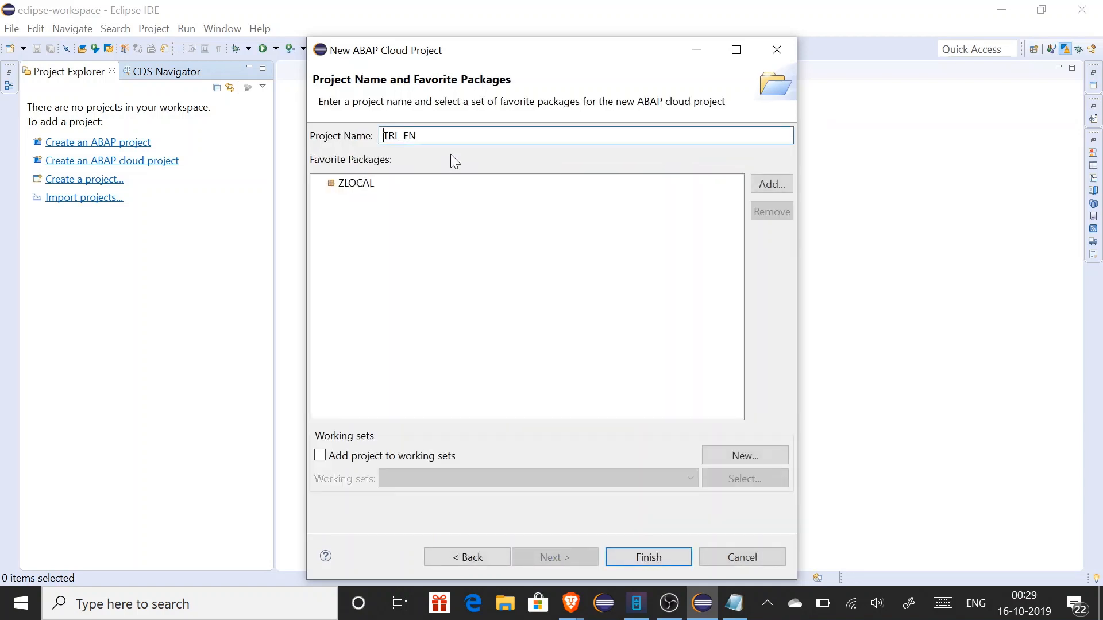
text(abapforgeeks)
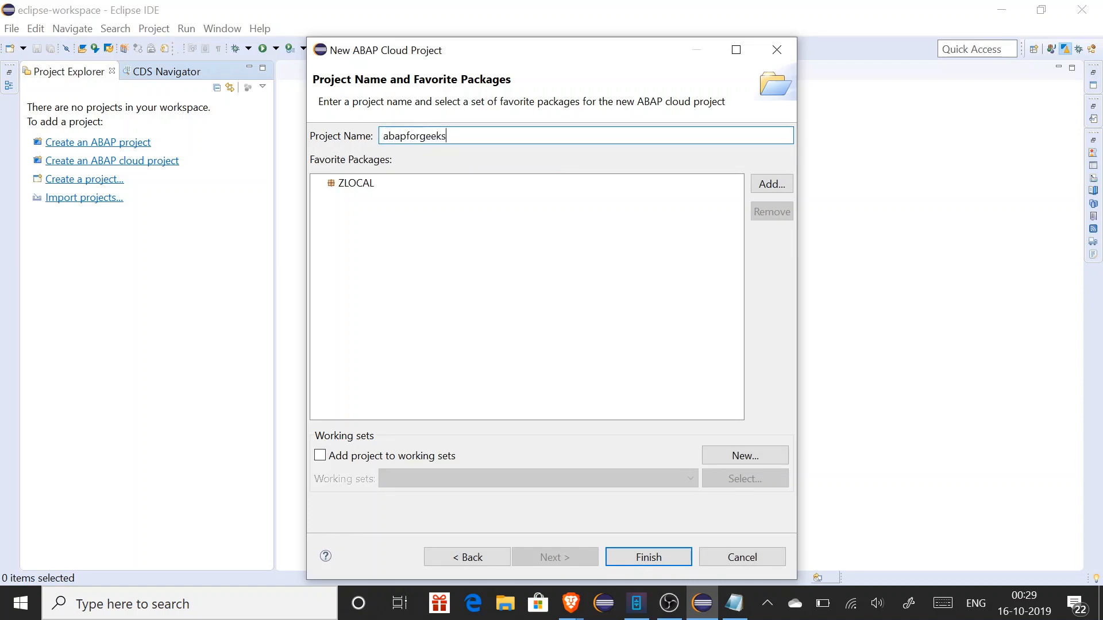
click(349, 183)
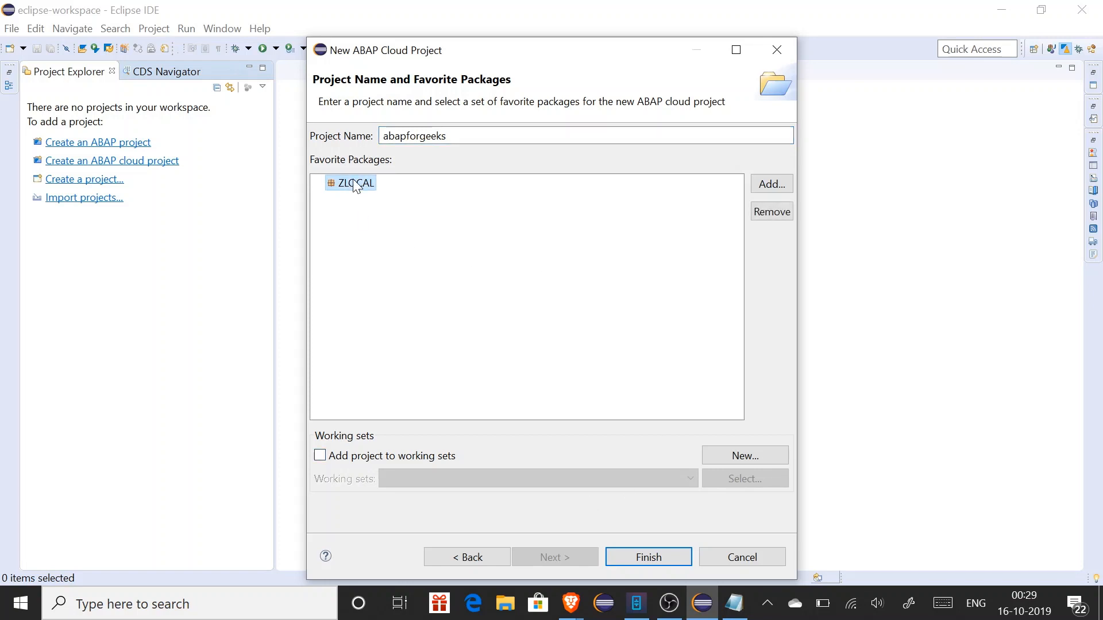
click(649, 556)
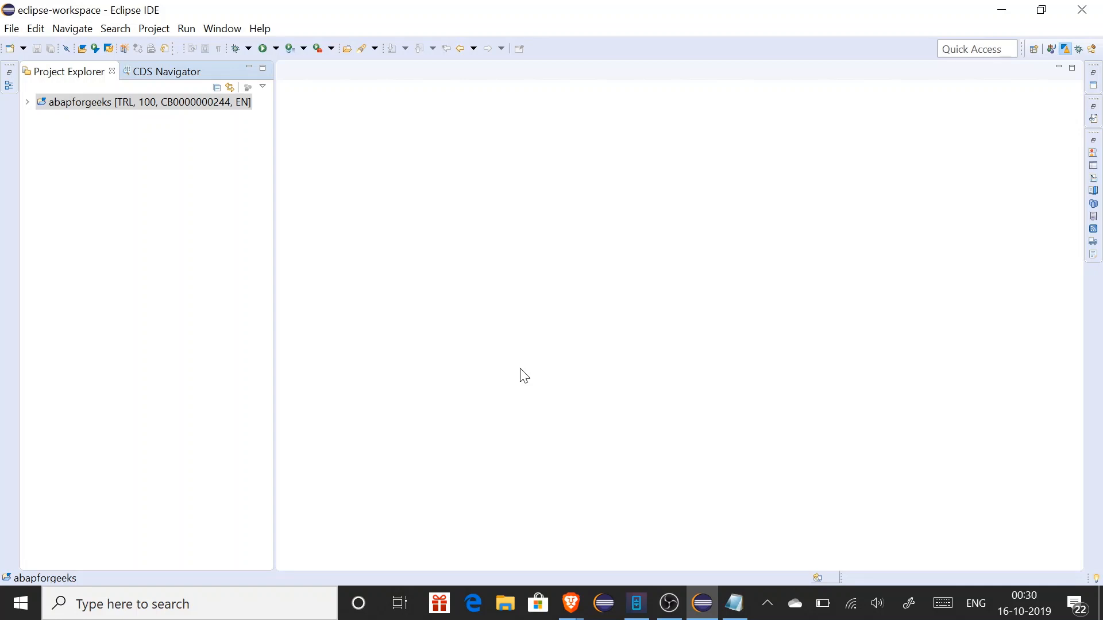
Expand abapforgeeks and Favorite Packages, collapse ZLOCAL's subpackages, and select the abapforgeeks project
click(29, 102)
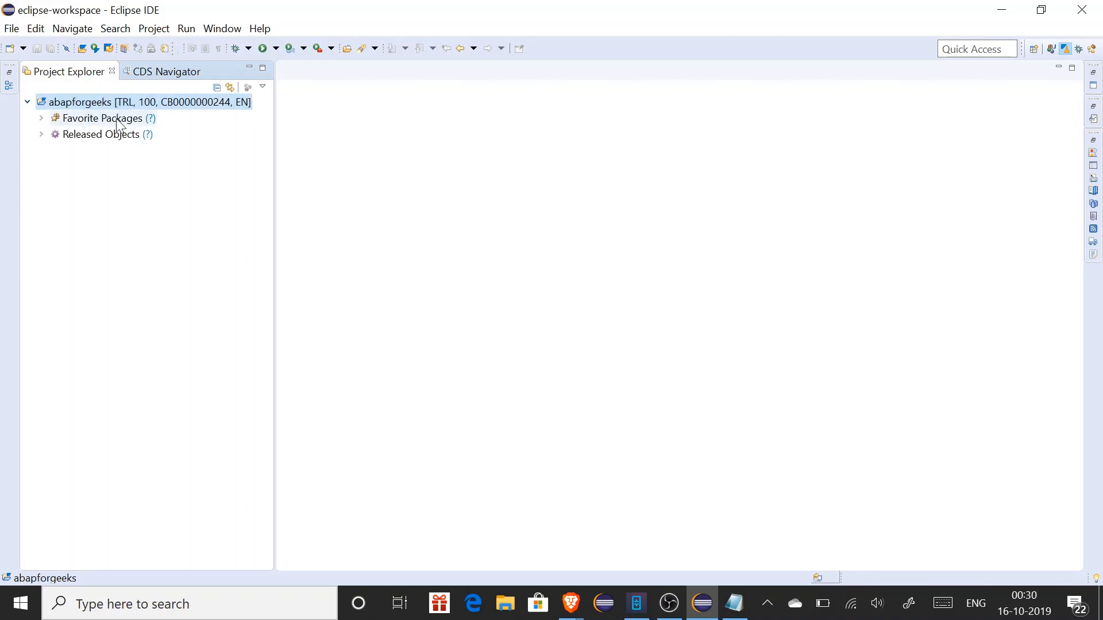
click(42, 119)
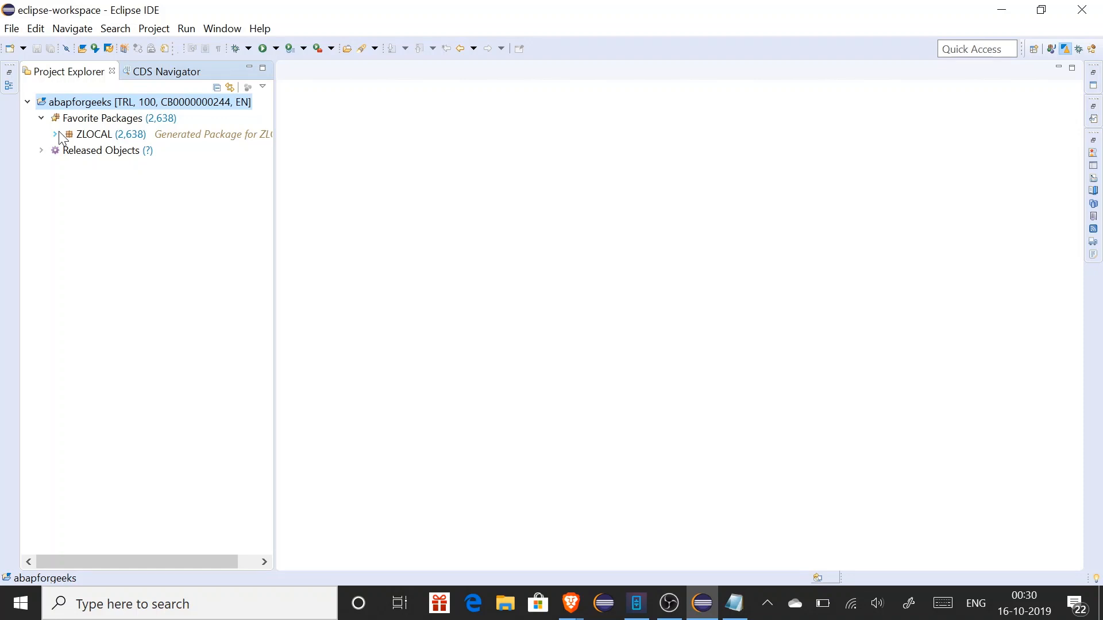
click(56, 135)
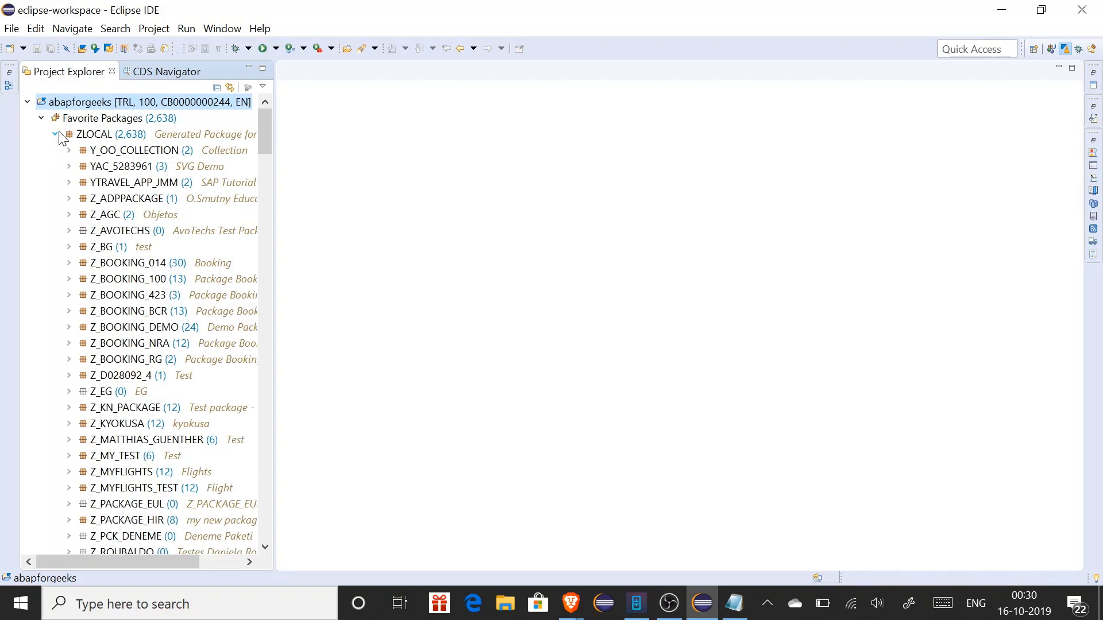
click(55, 134)
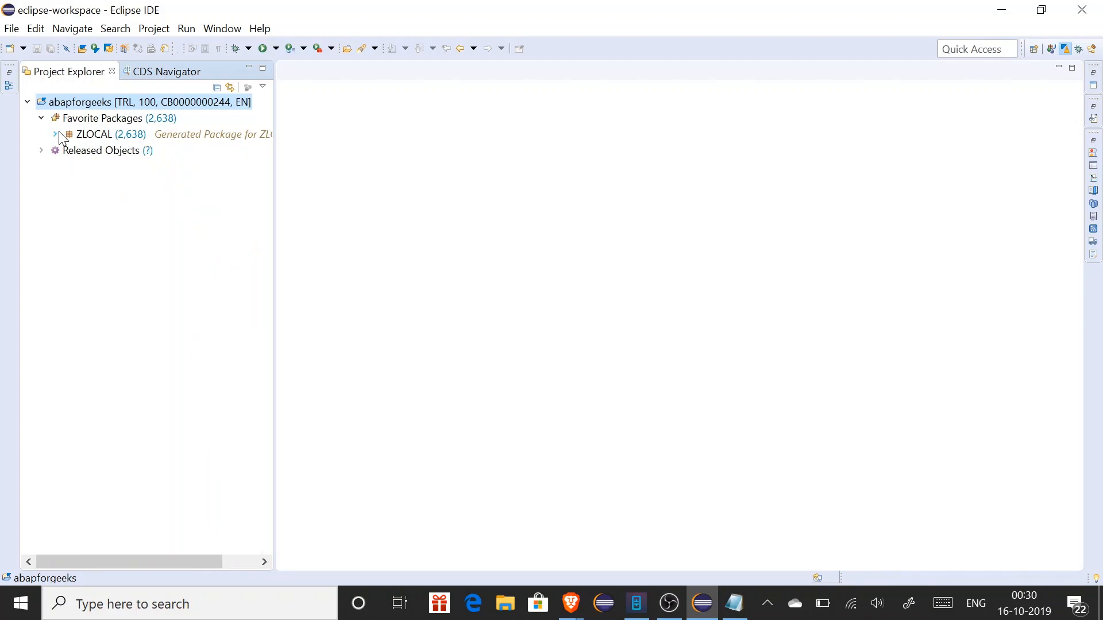
click(90, 141)
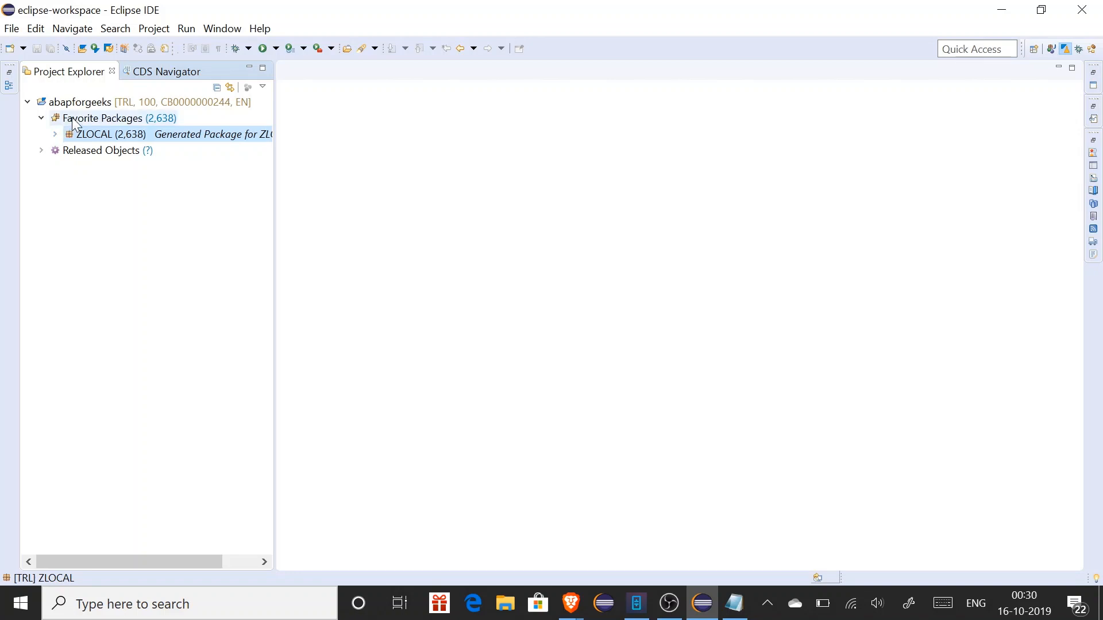
click(89, 107)
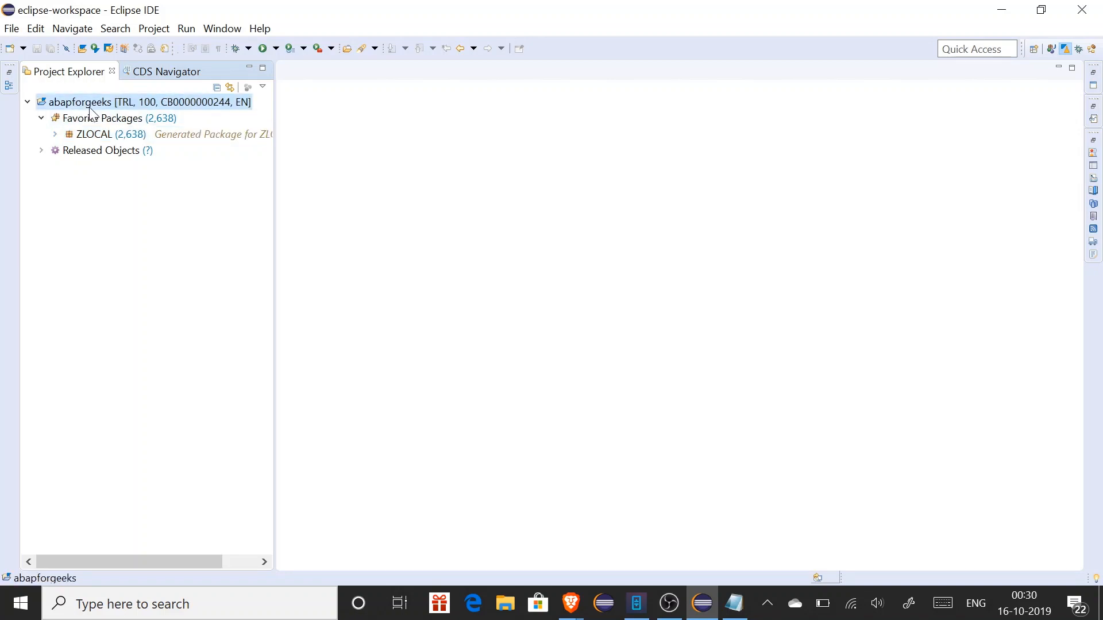
Create package ZABAPFORGEEKS described 'Trail Account' under ZLOCAL, using the existing transport request
right_click(90, 109)
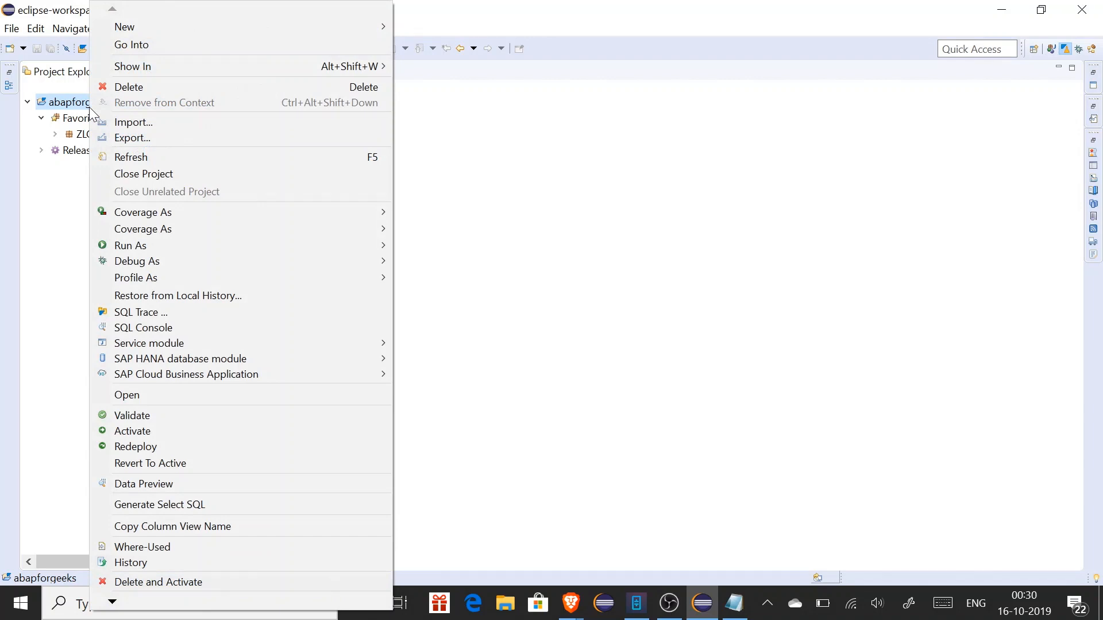
mouse_move(346, 23)
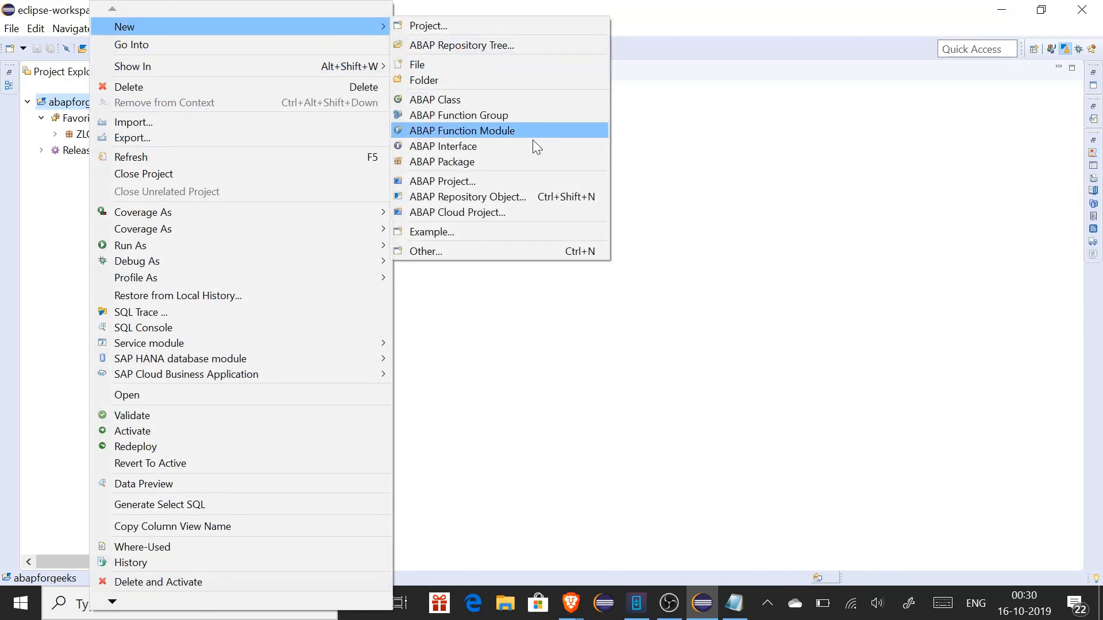
click(466, 163)
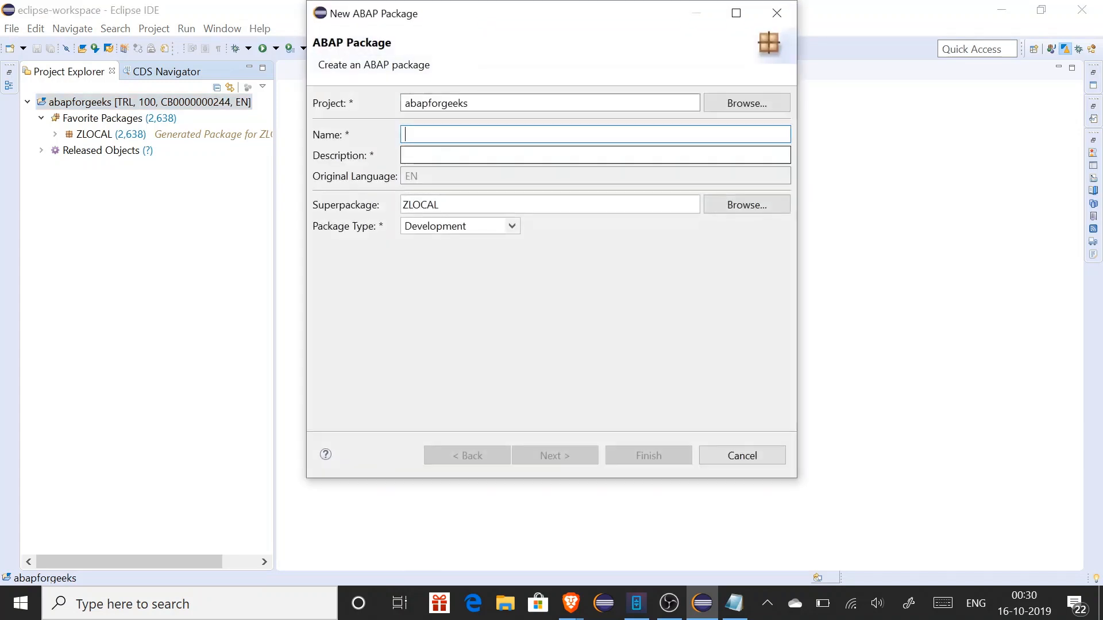
text(zabap)
text(forgeeks)
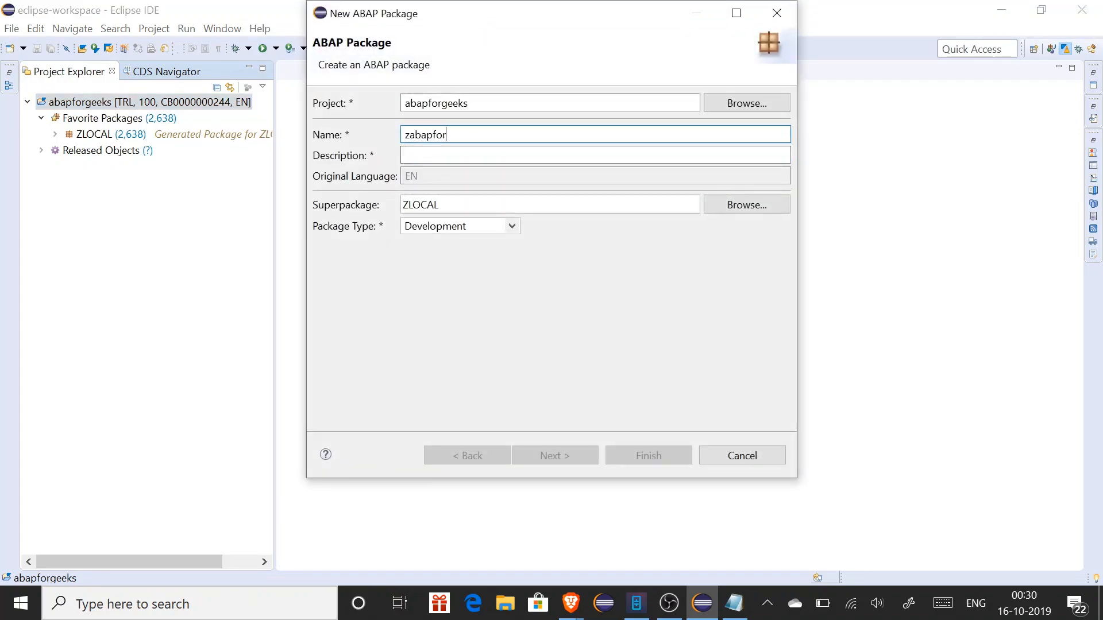
key(Tab)
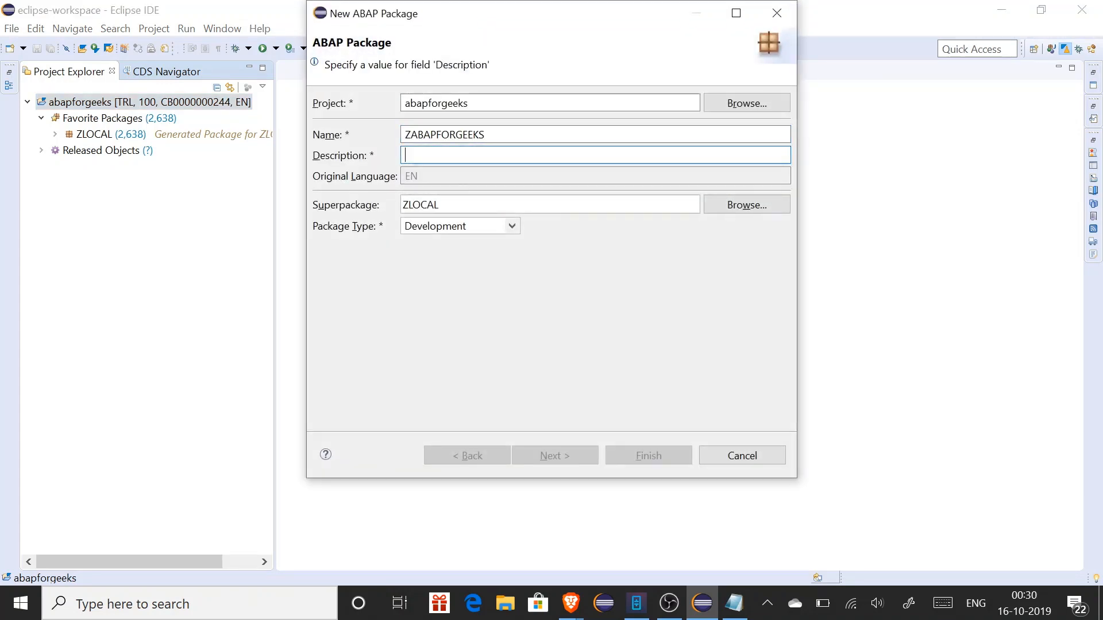
text(Trail Account)
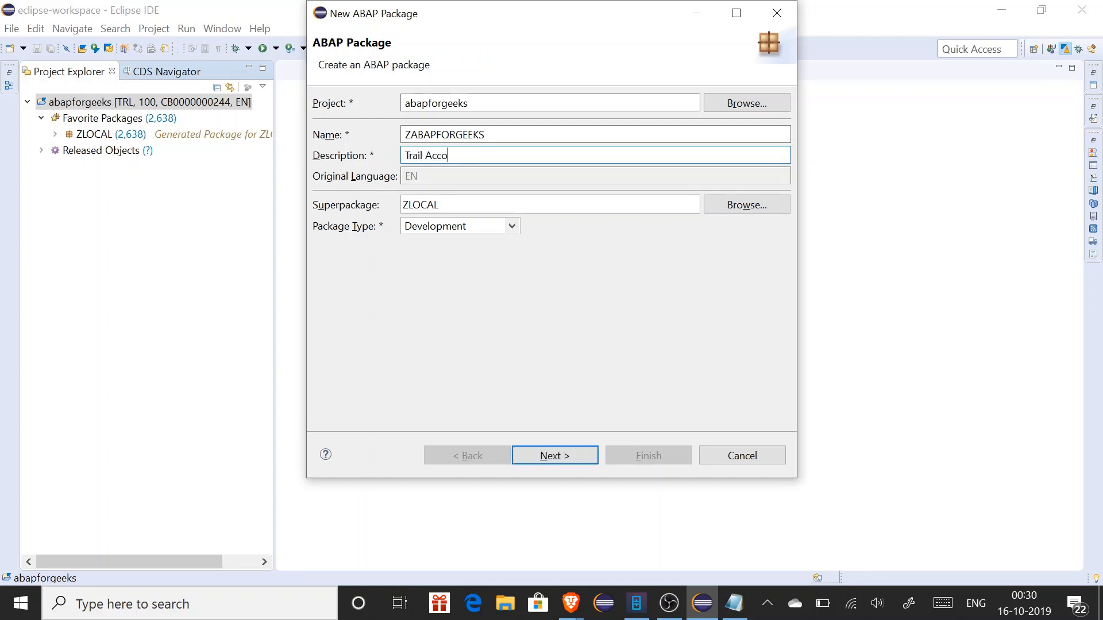
click(546, 460)
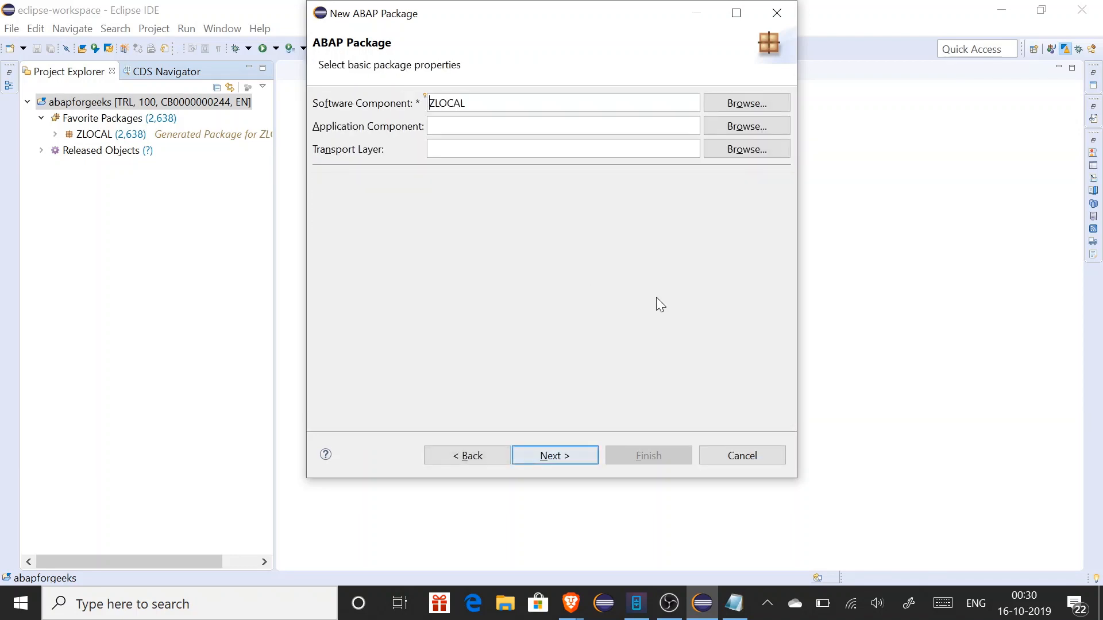
click(572, 454)
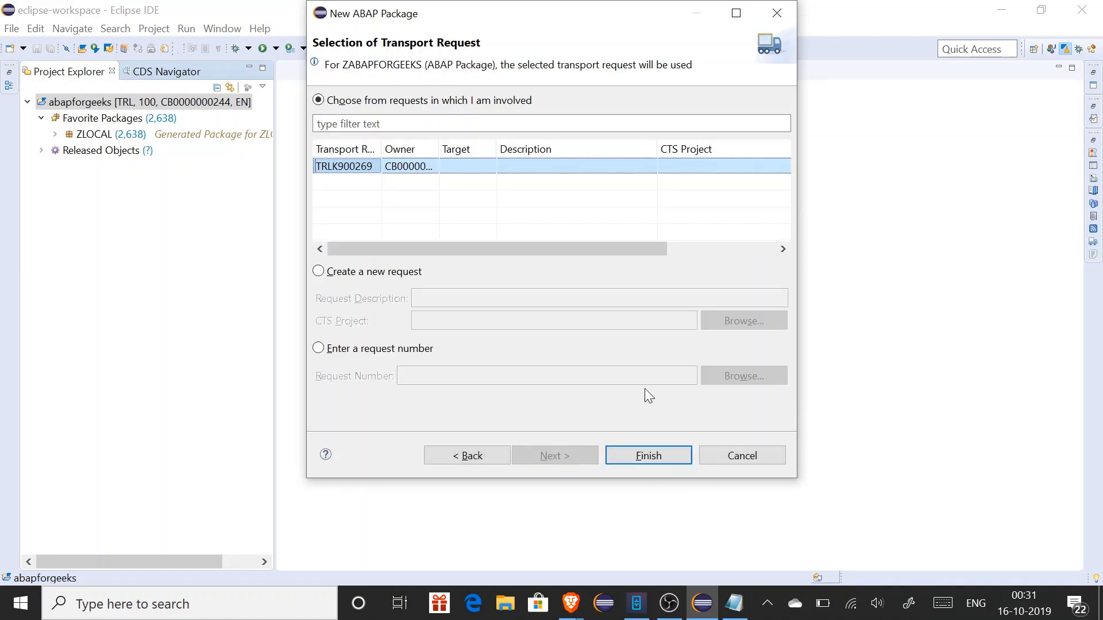
click(636, 457)
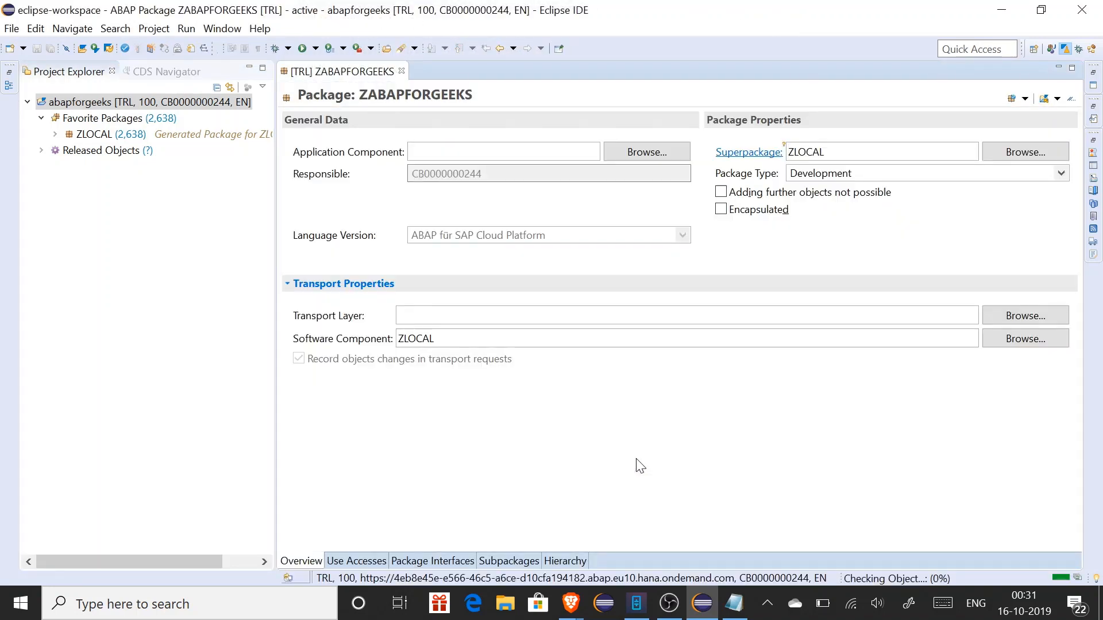
Search 'zabapfor' to add ZABAPFORGEEKS to Favorite Packages, then close its package editor
click(133, 122)
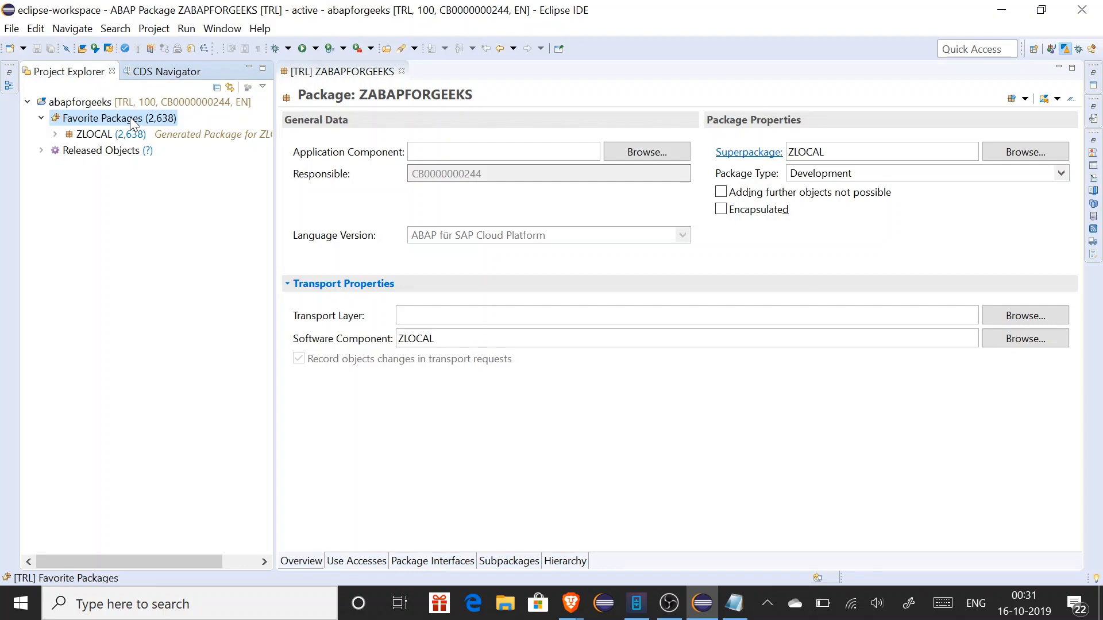
right_click(133, 123)
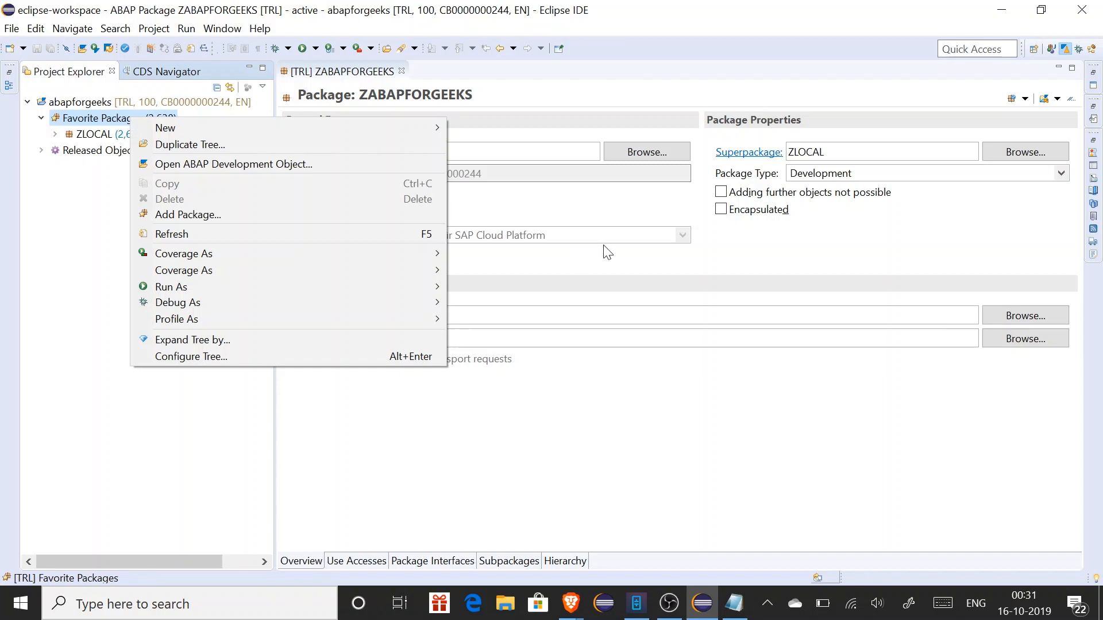
click(800, 254)
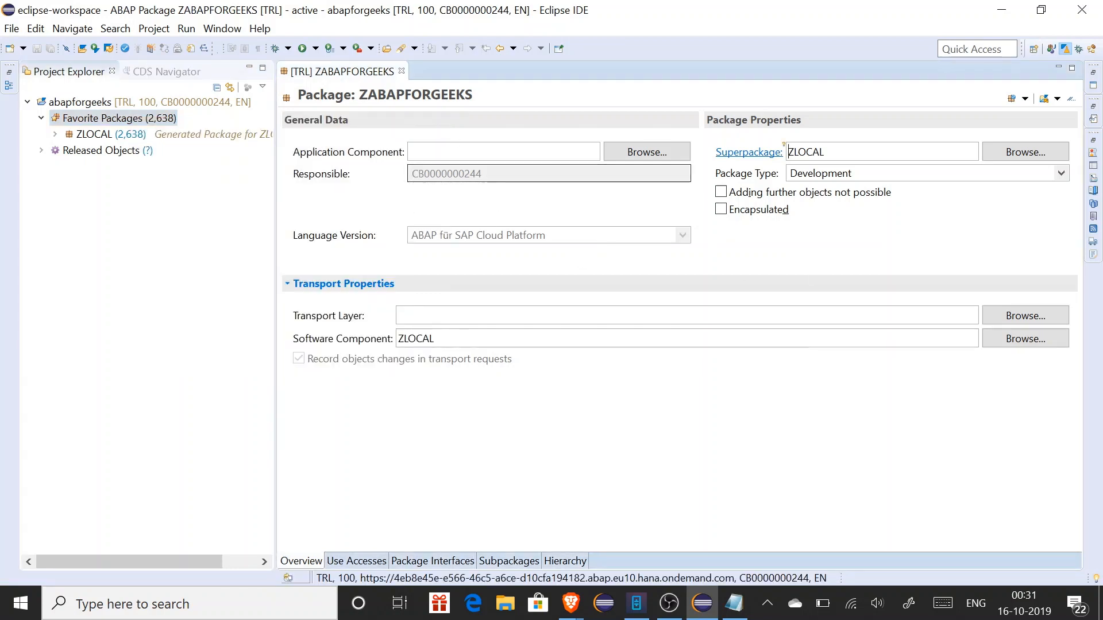
click(120, 123)
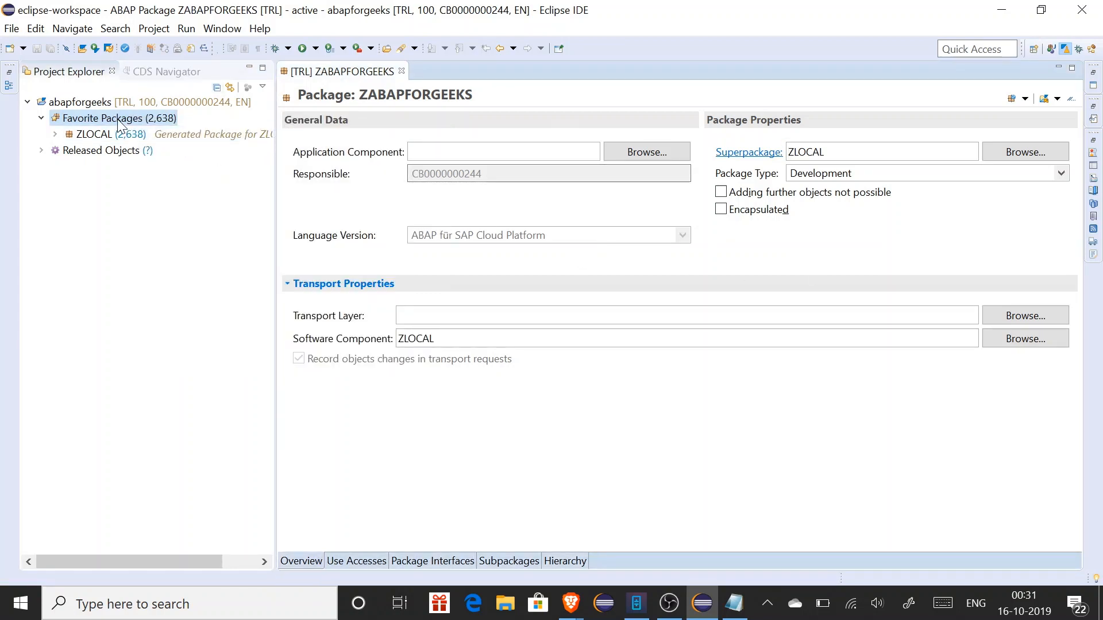
right_click(119, 120)
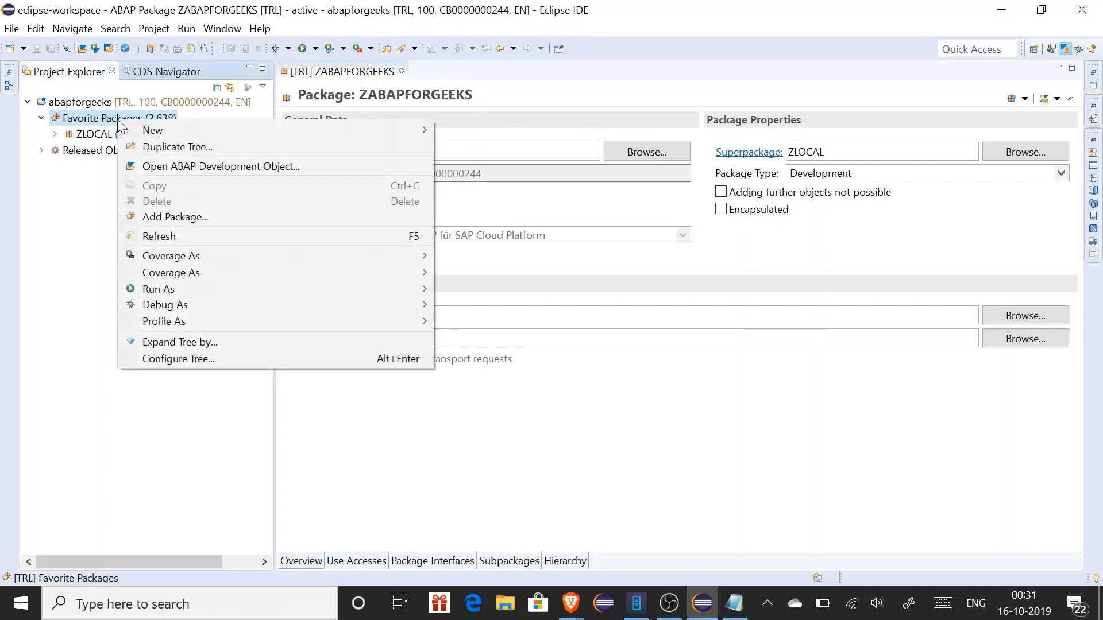
click(164, 217)
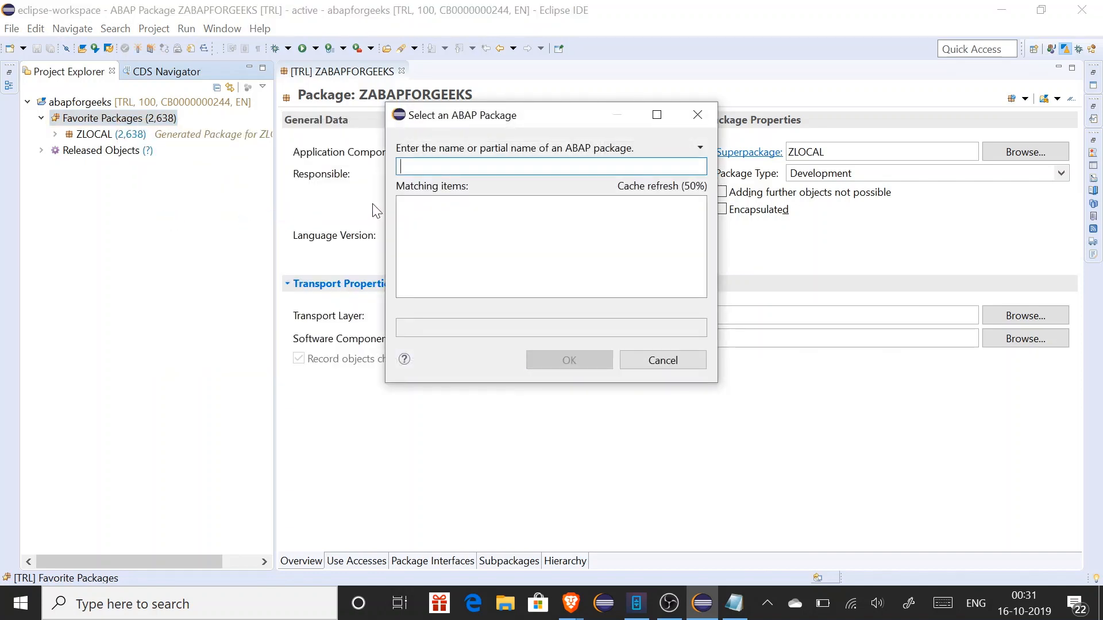
text(zabapfor)
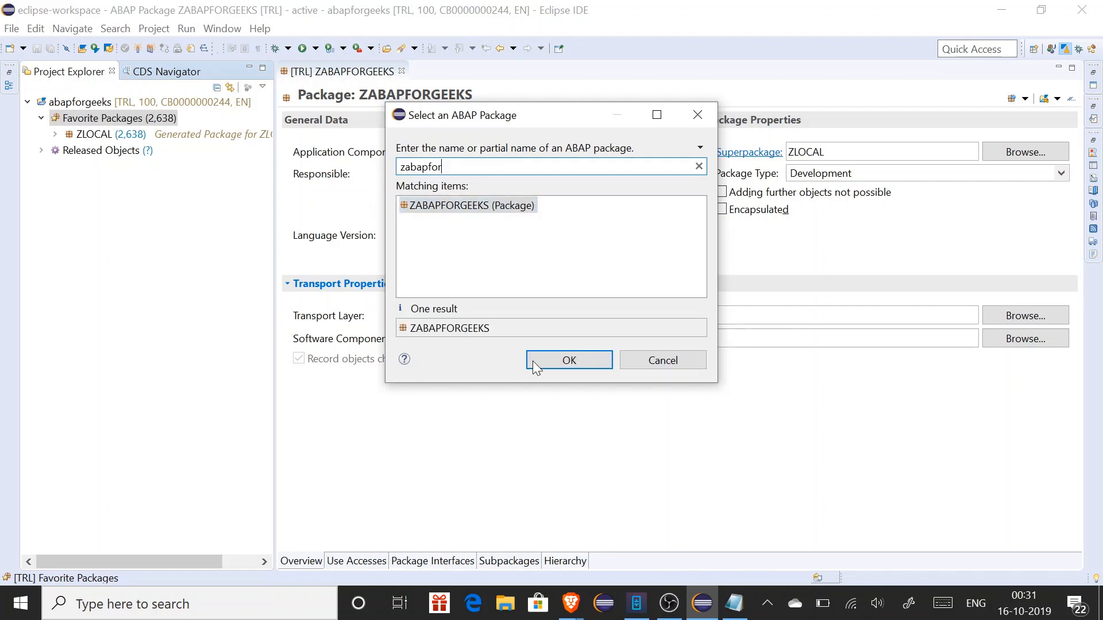
click(579, 364)
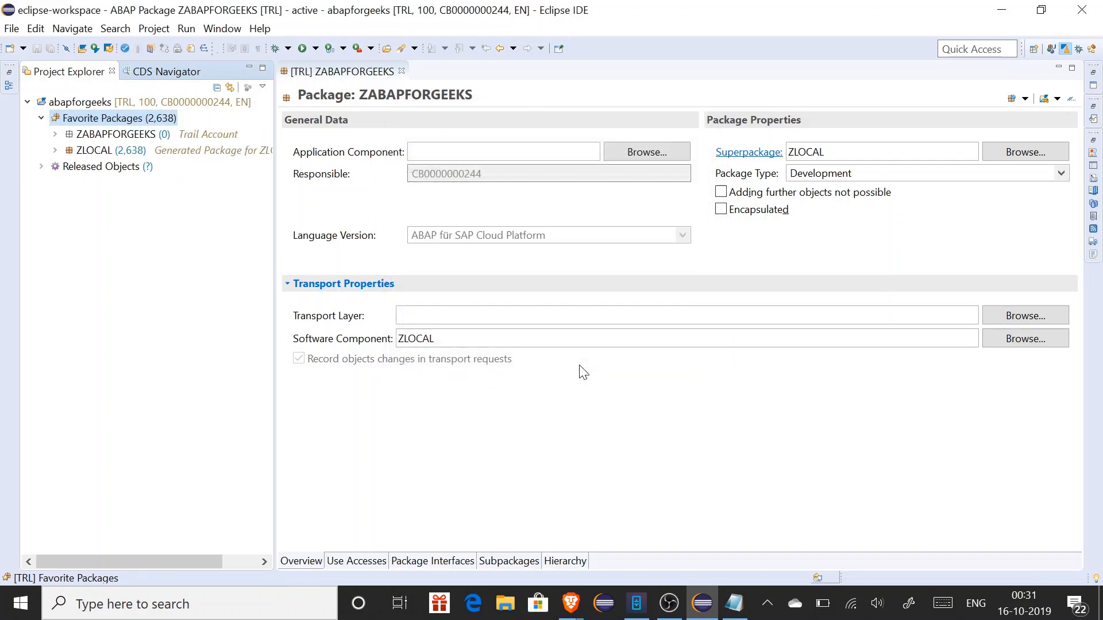
click(401, 71)
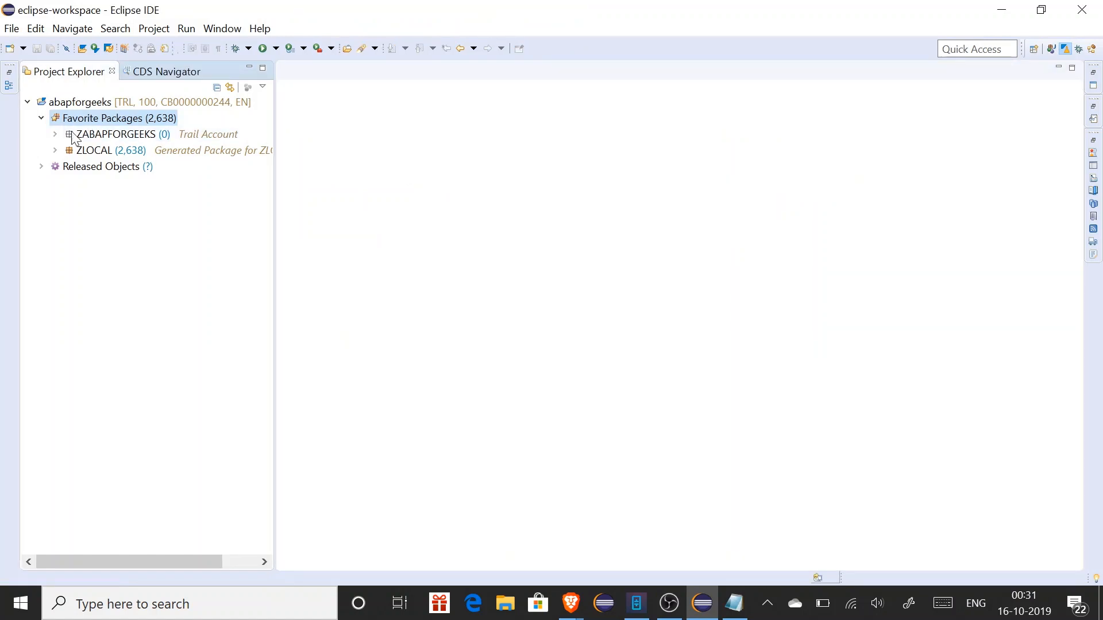
Expand ZABAPFORGEEKS to confirm it holds no objects, then collapse Favorite Packages
click(99, 134)
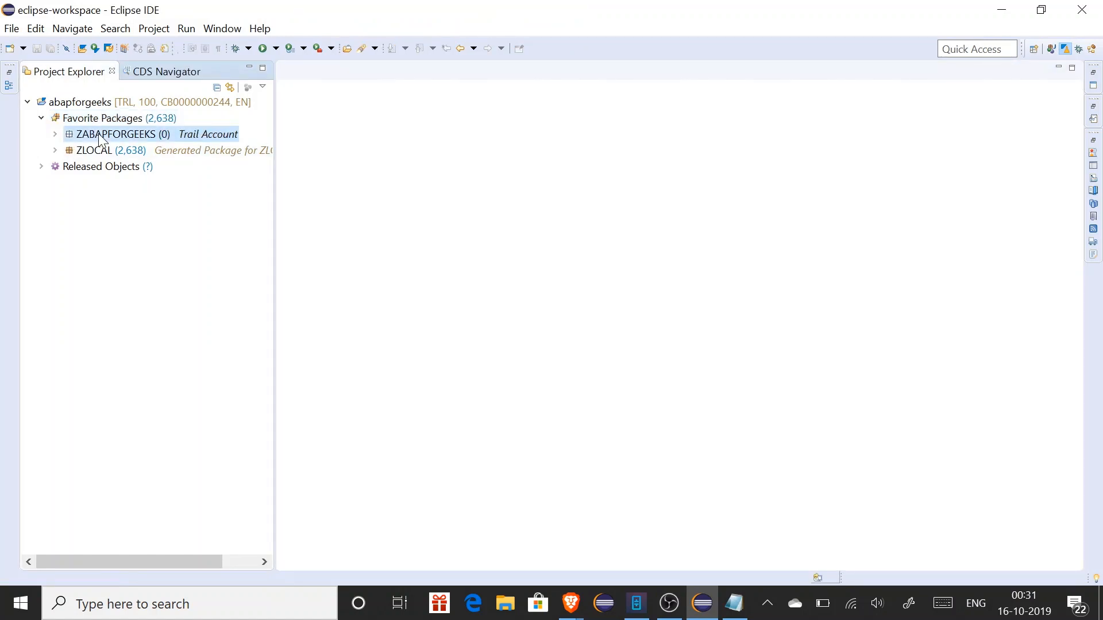
click(55, 136)
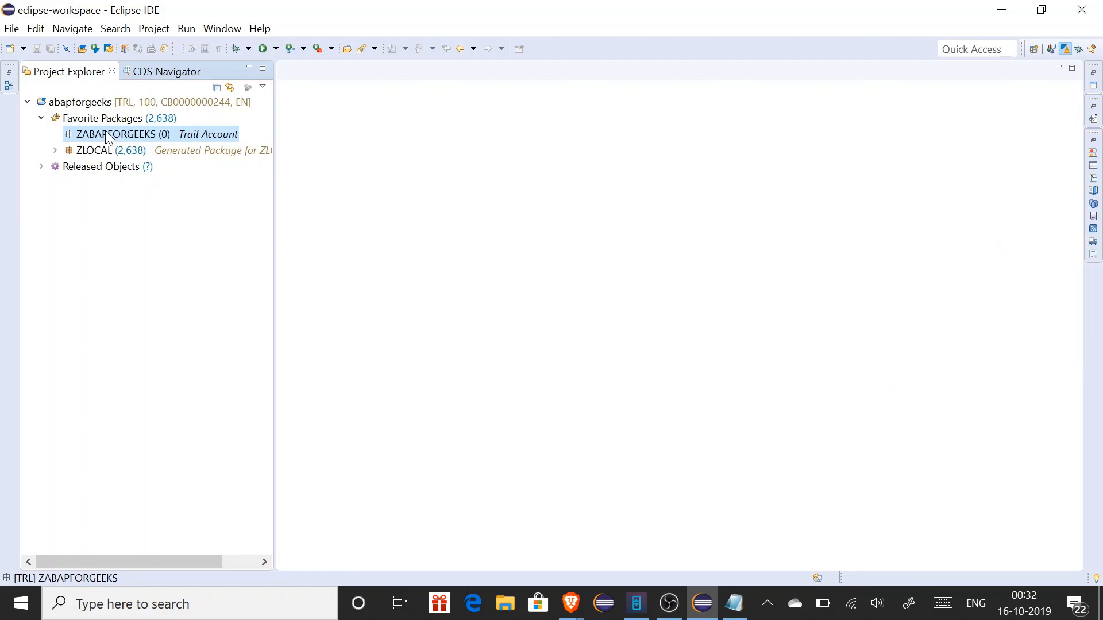
click(43, 119)
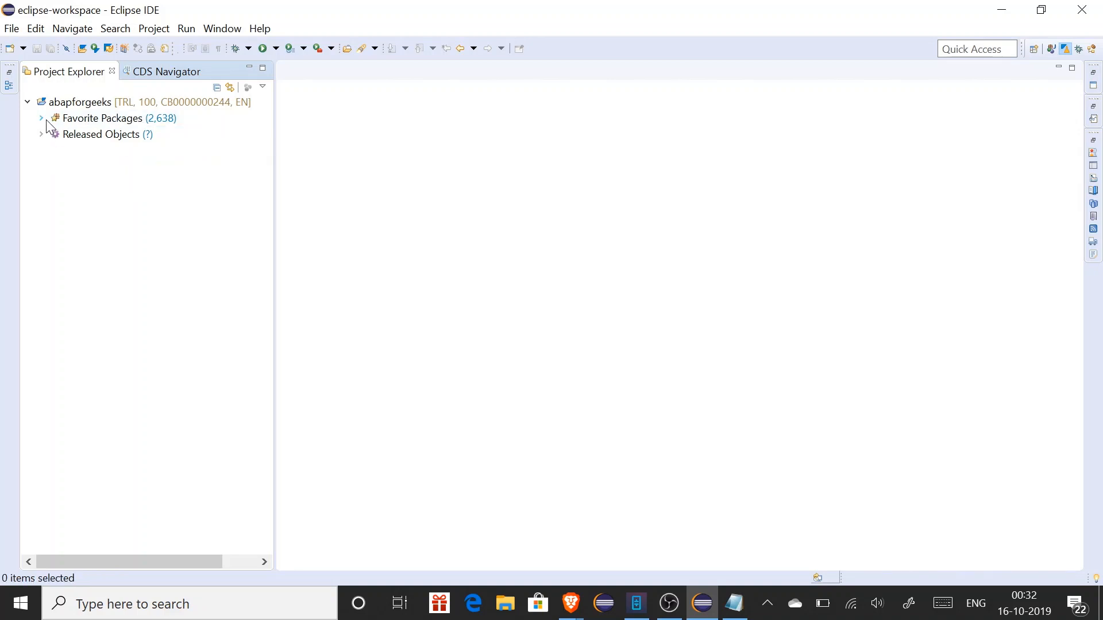